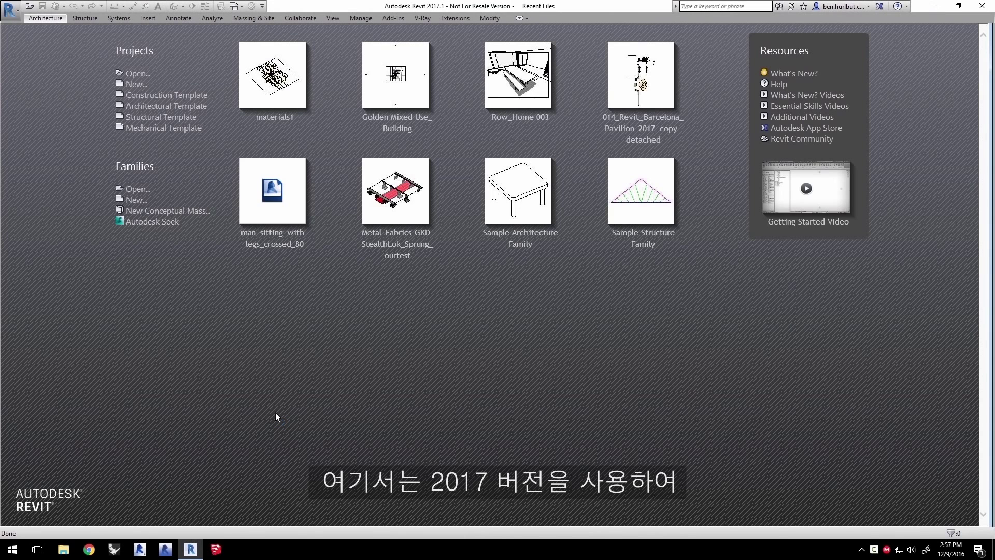
Step: Open the materials1.rvt project, letting Revit 2017 upgrade it from 2016
{"action": "left_click", "coordinate": [137, 73]}
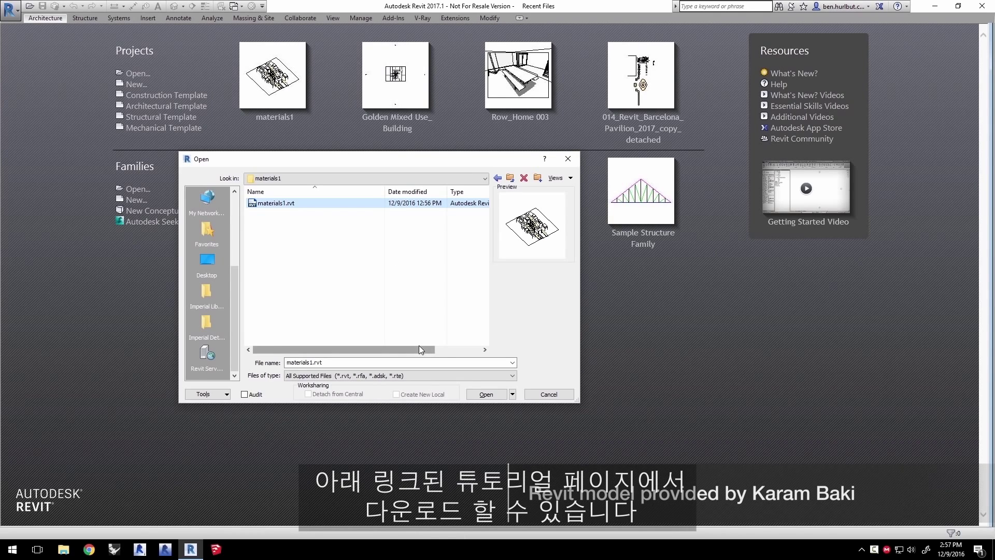
{"action": "left_click", "coordinate": [490, 394]}
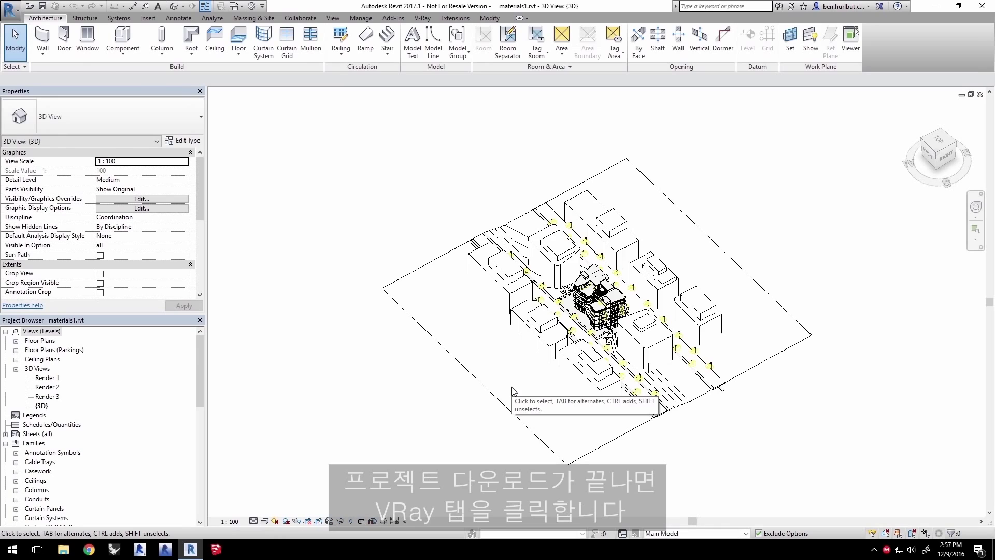
Step: Make Render 1 the current view for V-Ray rendering
{"action": "left_click", "coordinate": [423, 19]}
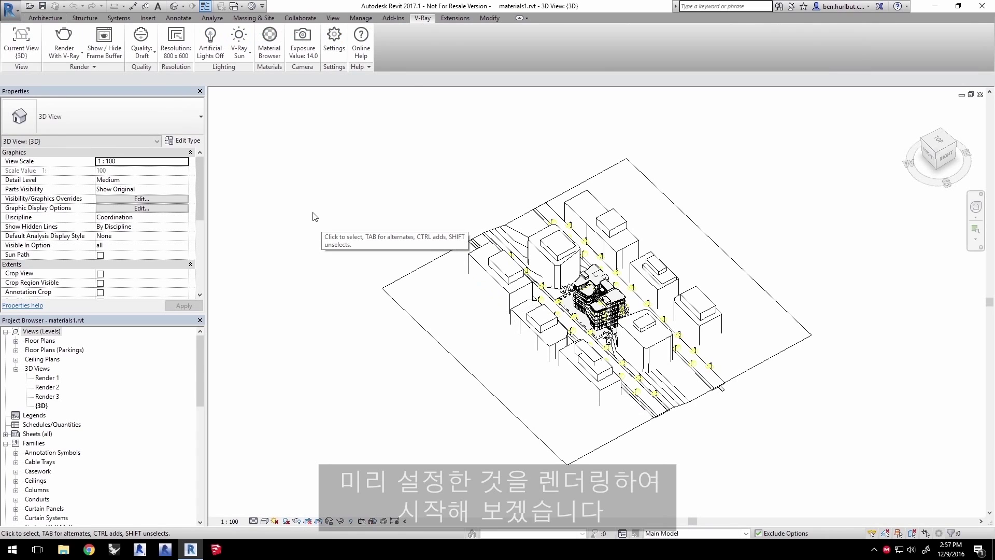
{"action": "left_click", "coordinate": [21, 50]}
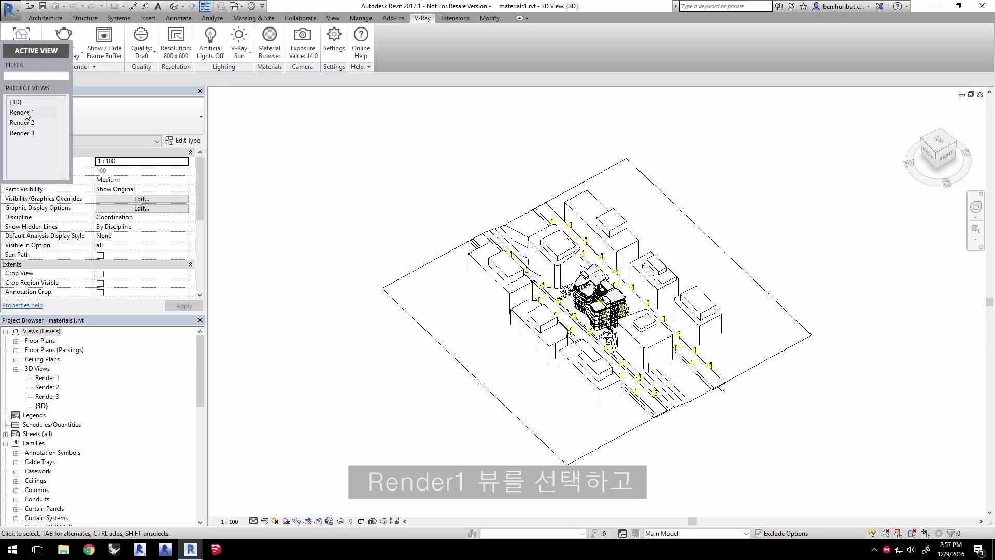
{"action": "left_click", "coordinate": [22, 113]}
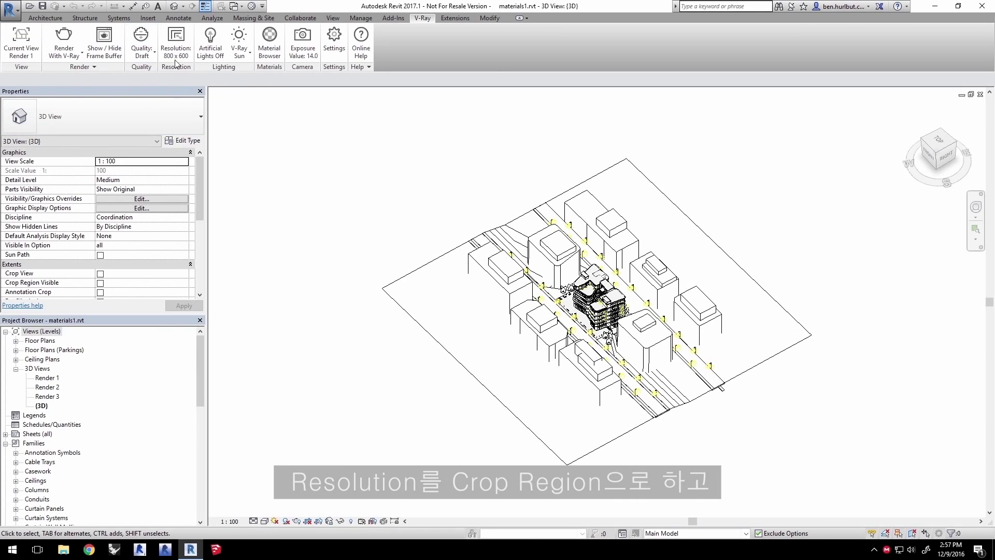
Step: Set render resolution to Crop Region with Printer at 96 DPI, giving 741 x 516
{"action": "left_click", "coordinate": [177, 44]}
{"action": "left_click", "coordinate": [113, 177]}
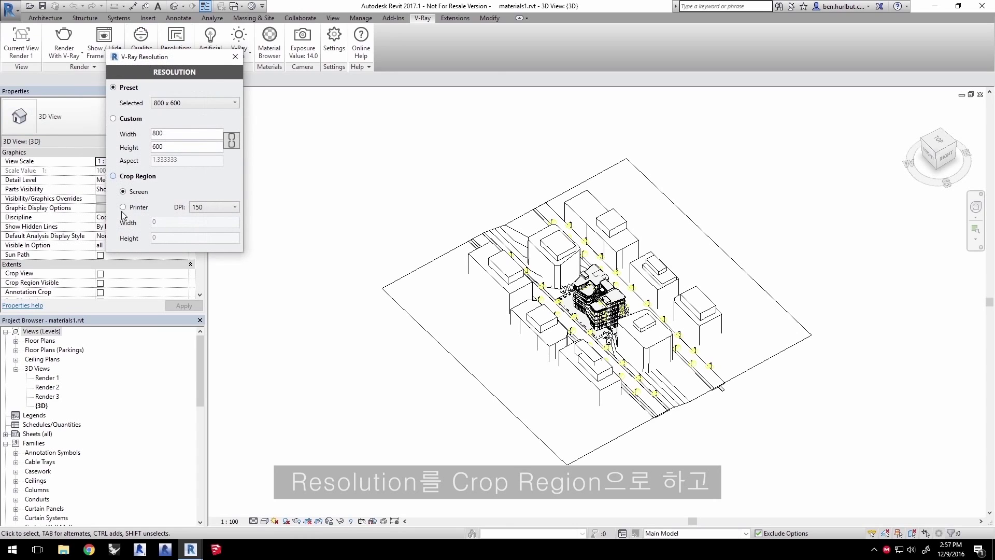
{"action": "left_click", "coordinate": [123, 207]}
{"action": "left_click", "coordinate": [199, 209]}
{"action": "left_click", "coordinate": [207, 219]}
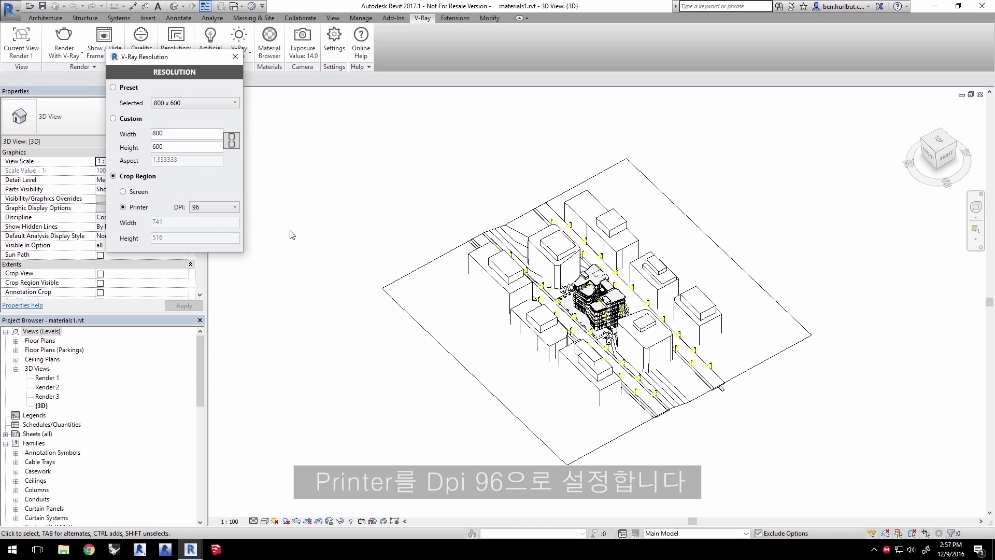
{"action": "left_click", "coordinate": [234, 57]}
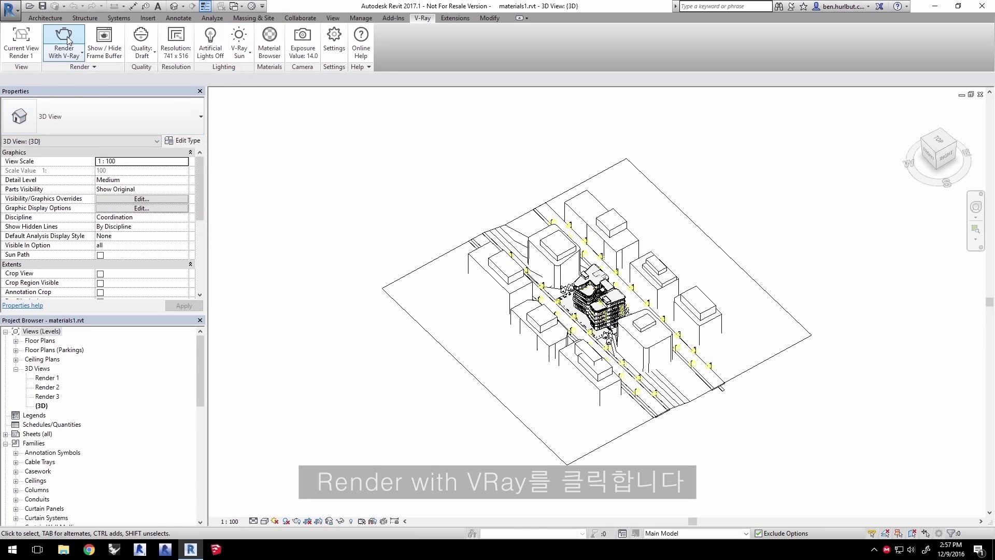
Step: Render Render 1 with V-Ray, frame buffer on the left half and Revit on the right
{"action": "left_click", "coordinate": [69, 41]}
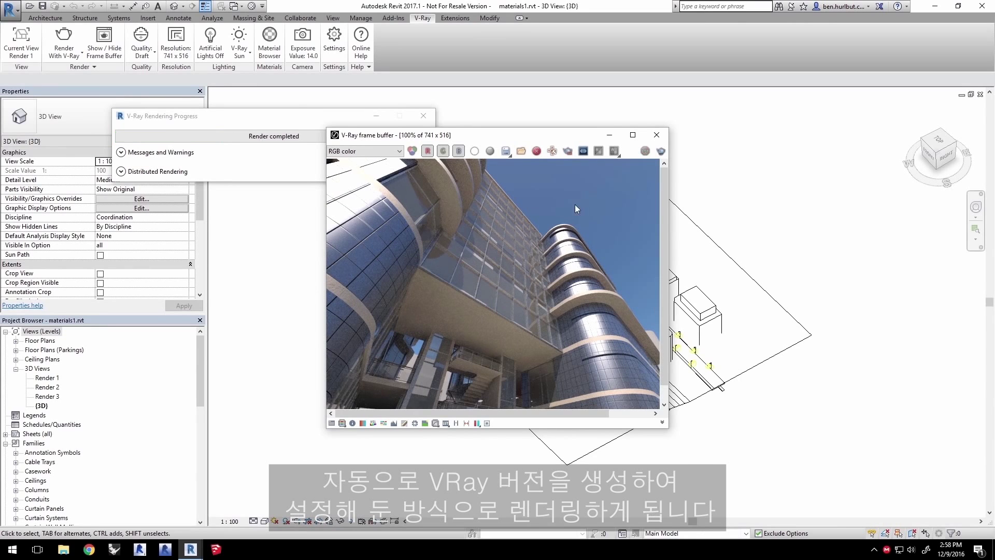
{"action": "left_click_drag", "start_coordinate": [535, 141], "coordinate": [1, 145]}
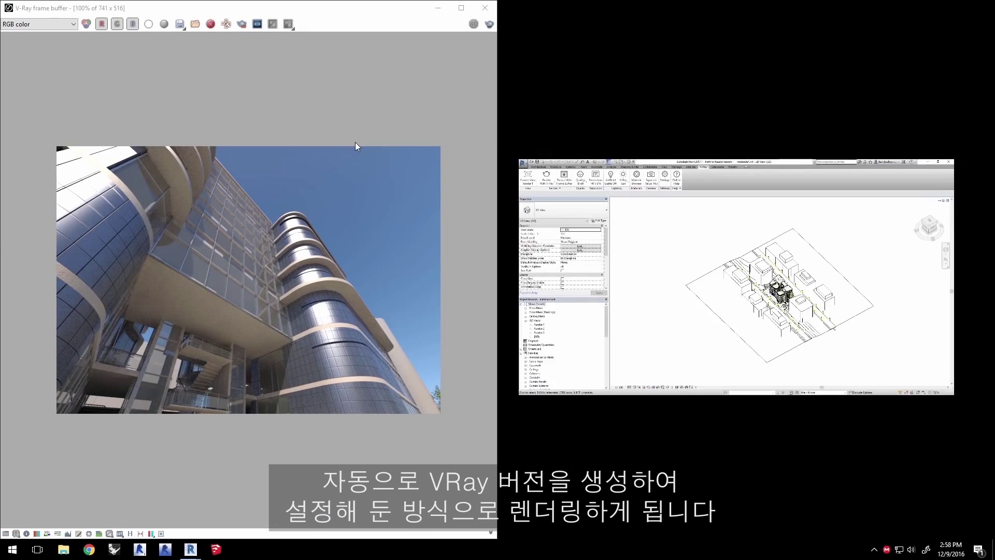
{"action": "left_click", "coordinate": [617, 152]}
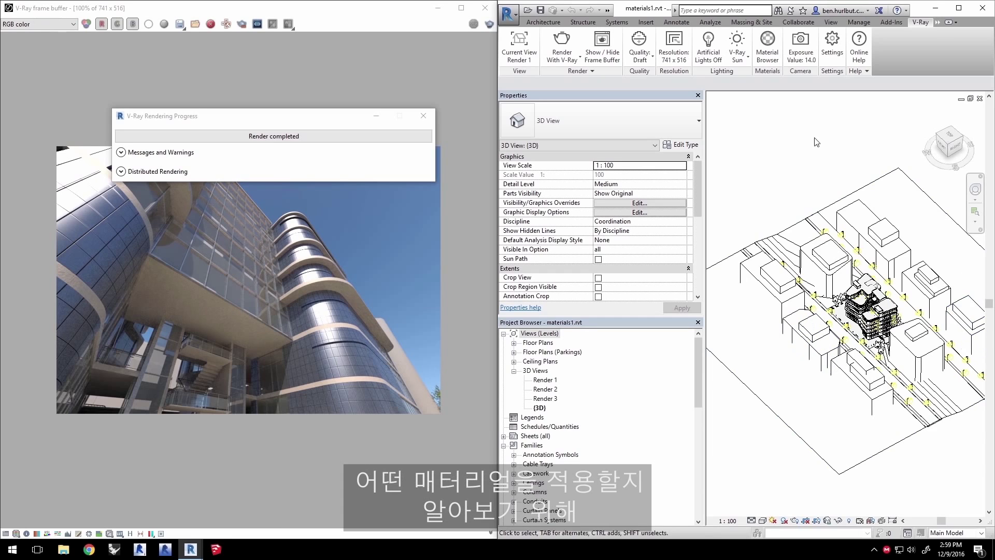
{"action": "scroll", "coordinate": [879, 332], "scroll_direction": "up", "scroll_amount": 5}
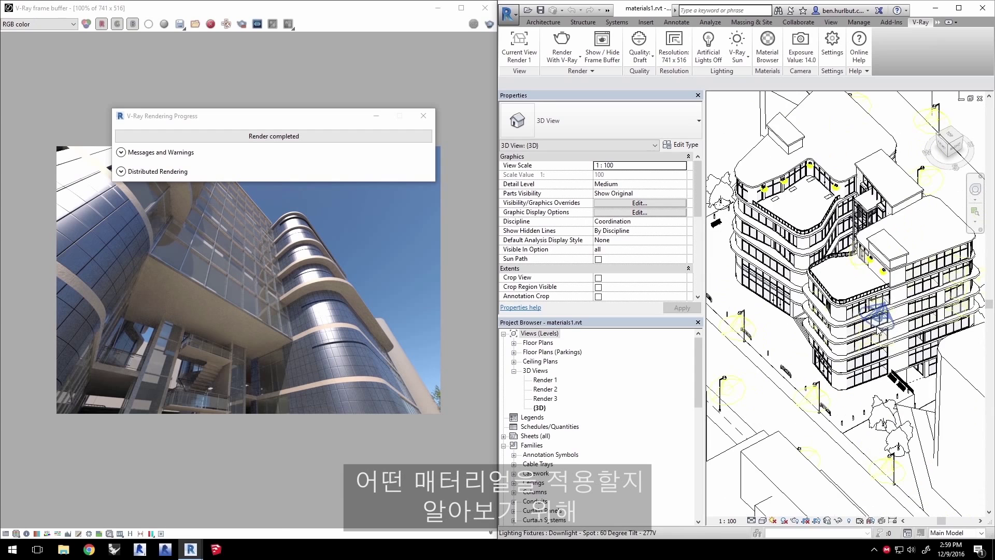
Step: Inspect the exterior wall type's layer structure, confirming its outer finish is Metal Panel
{"action": "left_click", "coordinate": [839, 313]}
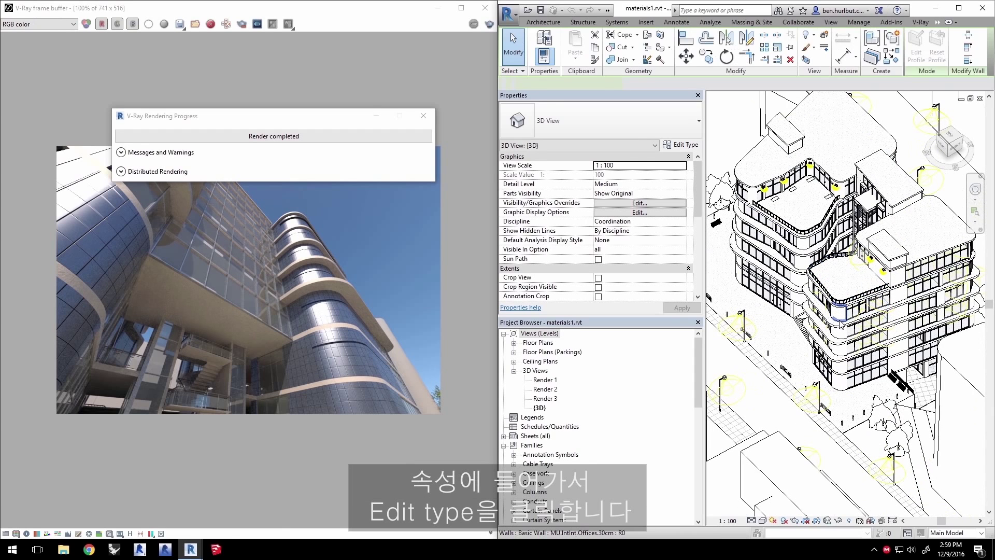
{"action": "left_click", "coordinate": [675, 147]}
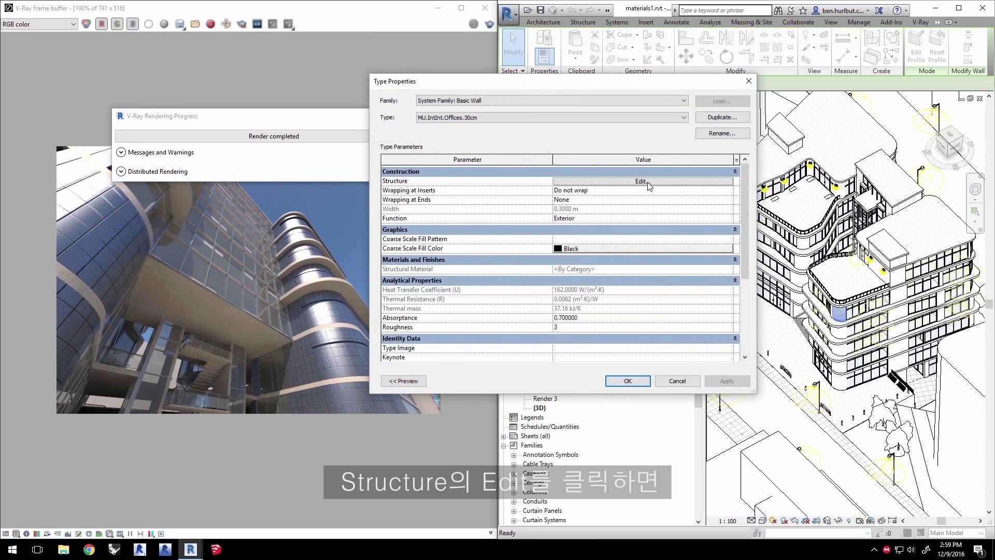
{"action": "left_click", "coordinate": [569, 181]}
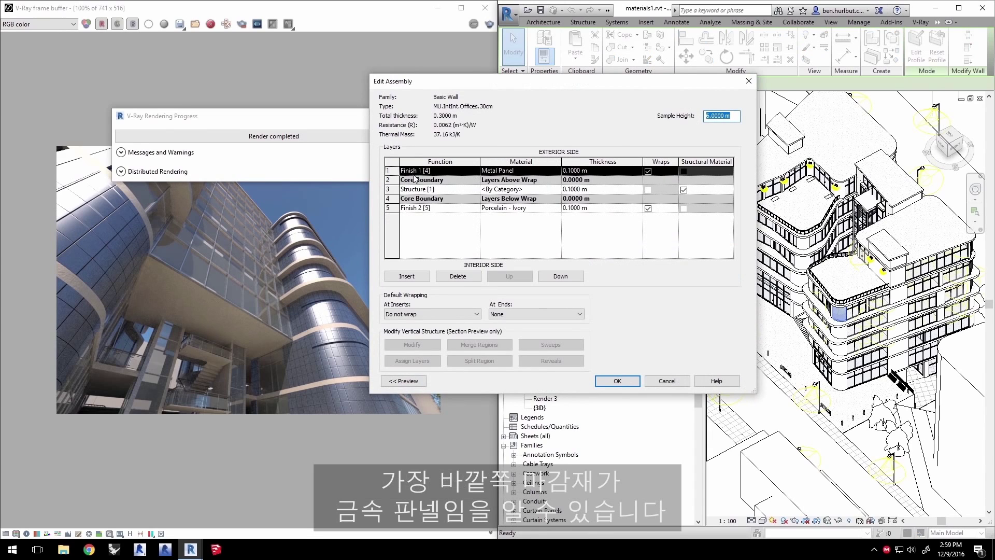
{"action": "left_click", "coordinate": [665, 383]}
Step: Close the wall type properties and open the V-Ray Material Browser, moved to the right
{"action": "left_click", "coordinate": [682, 380]}
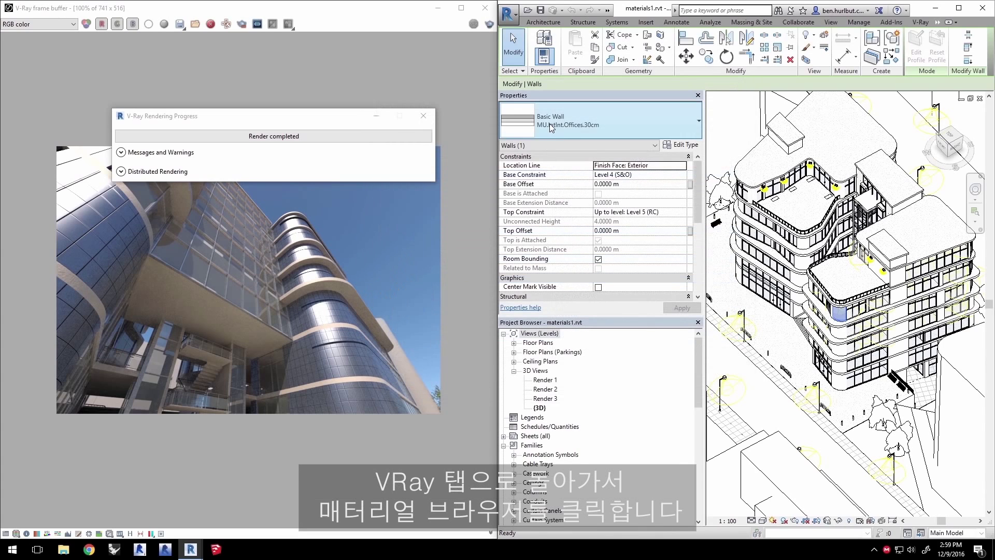
{"action": "left_click", "coordinate": [914, 25]}
{"action": "left_click", "coordinate": [768, 46]}
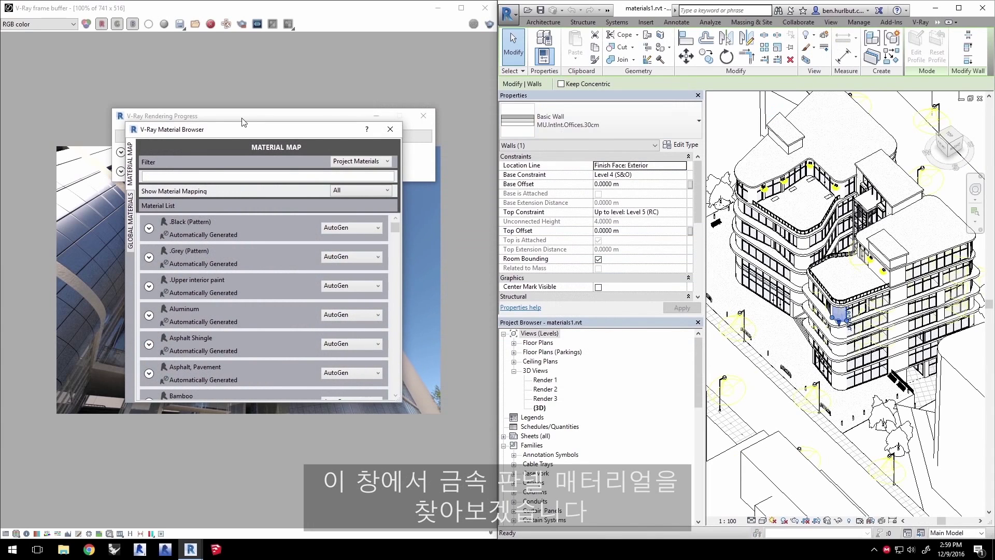
{"action": "left_click_drag", "start_coordinate": [222, 134], "coordinate": [485, 126]}
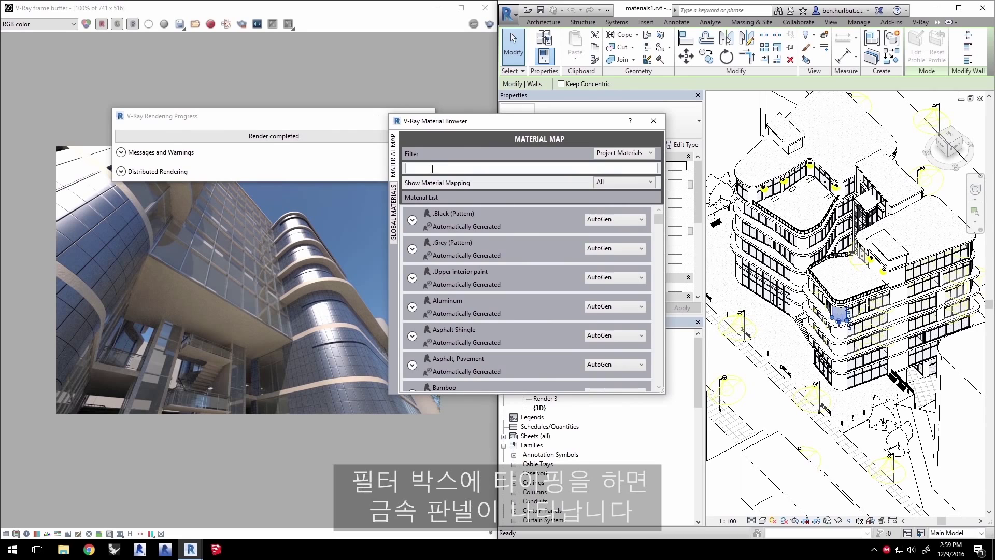
Step: Filter the materials by 'metal p' and show Metal Panel's AutoGen mapping choices
{"action": "left_click", "coordinate": [432, 169]}
{"action": "type", "text": "metal"}
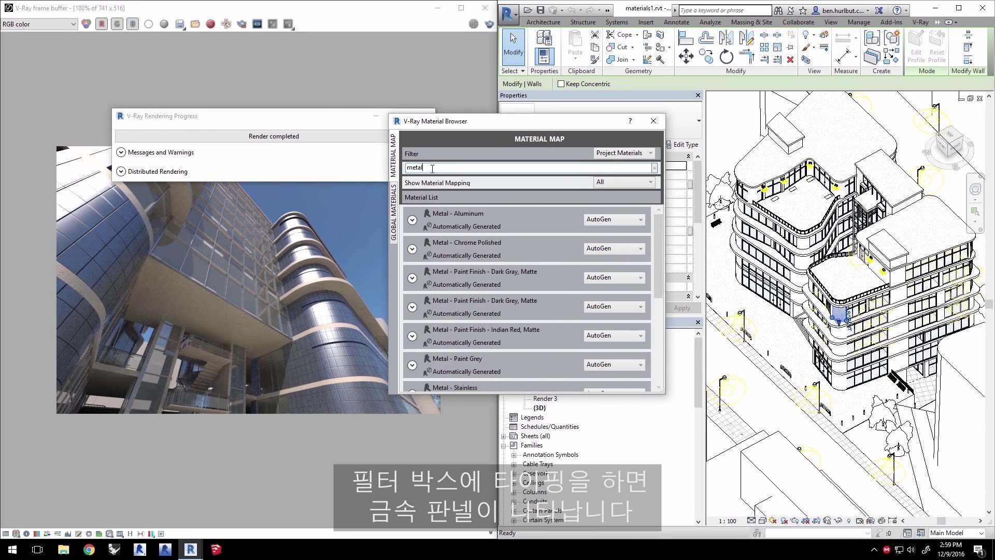
{"action": "type", "text": " pa"}
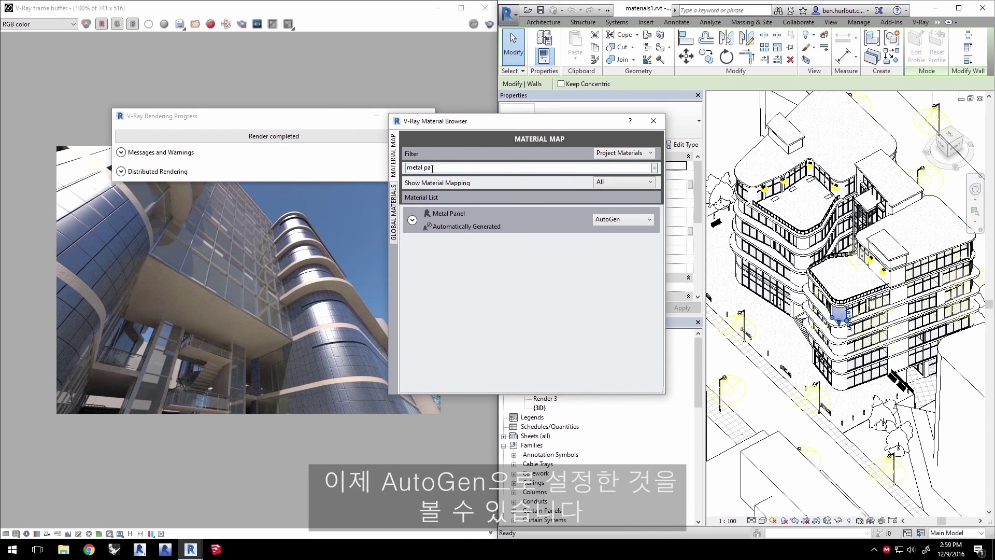
{"action": "left_click", "coordinate": [608, 223]}
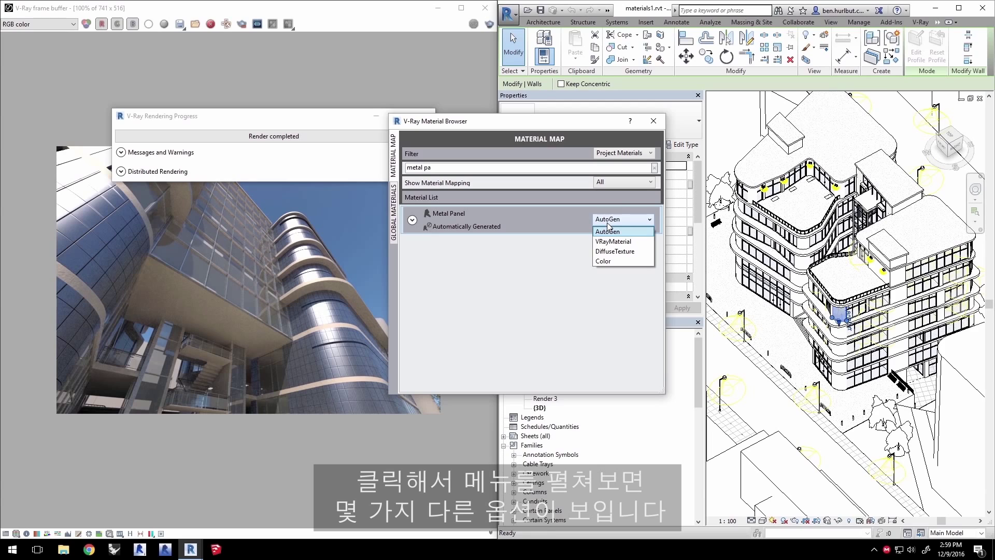
Step: Map Metal Panel to a flat Color, choosing a muted brown in the advanced picker
{"action": "left_click", "coordinate": [607, 260]}
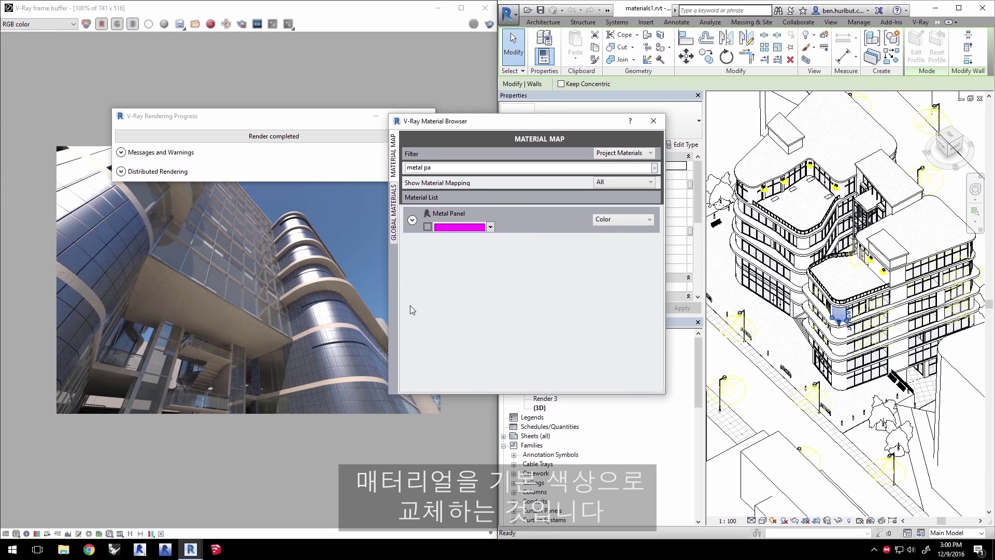
{"action": "left_click", "coordinate": [491, 227]}
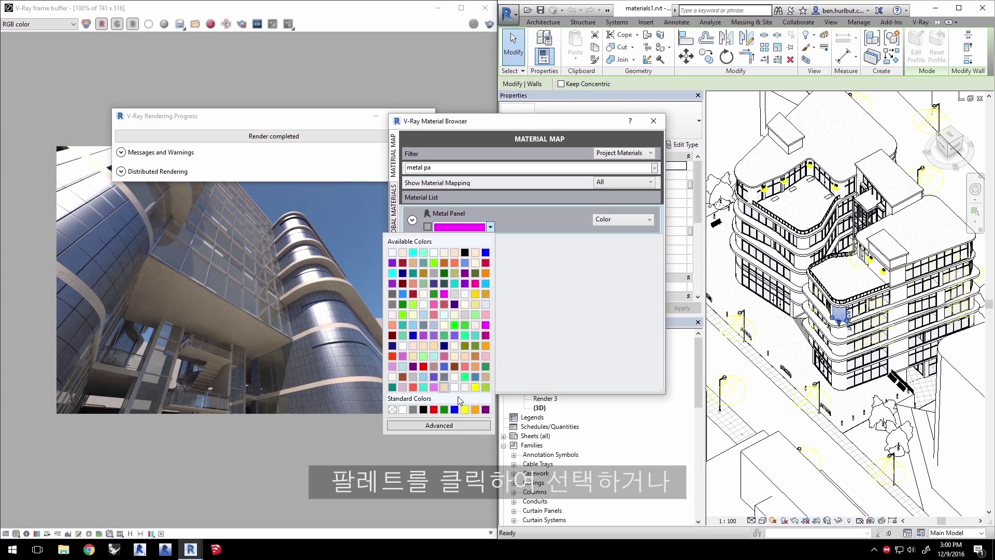
{"action": "left_click", "coordinate": [439, 425]}
{"action": "left_click", "coordinate": [406, 253]}
{"action": "left_click", "coordinate": [479, 250]}
{"action": "left_click_drag", "start_coordinate": [486, 251], "coordinate": [420, 257]}
{"action": "left_click", "coordinate": [506, 228]}
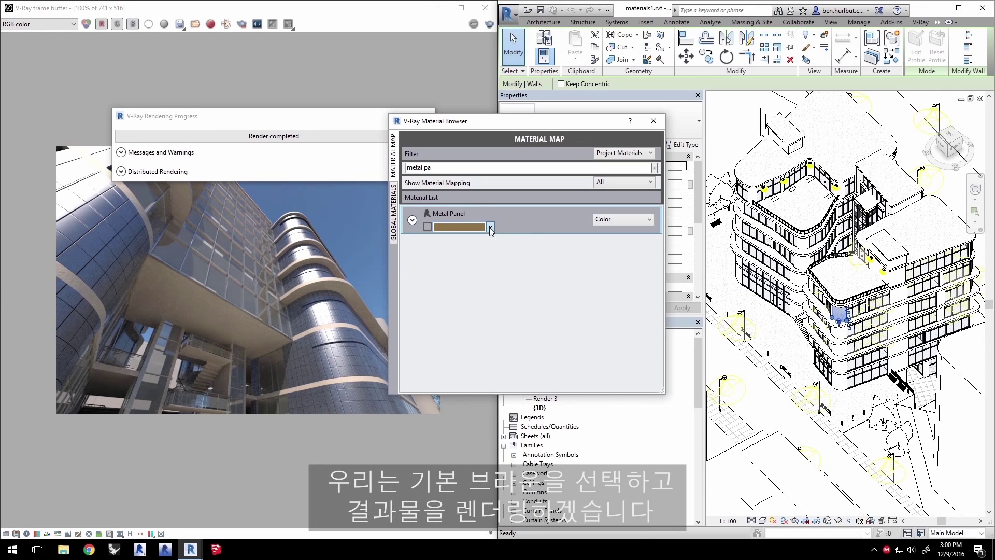
Step: Re-render the view so the curved panels appear brown
{"action": "left_click", "coordinate": [921, 22]}
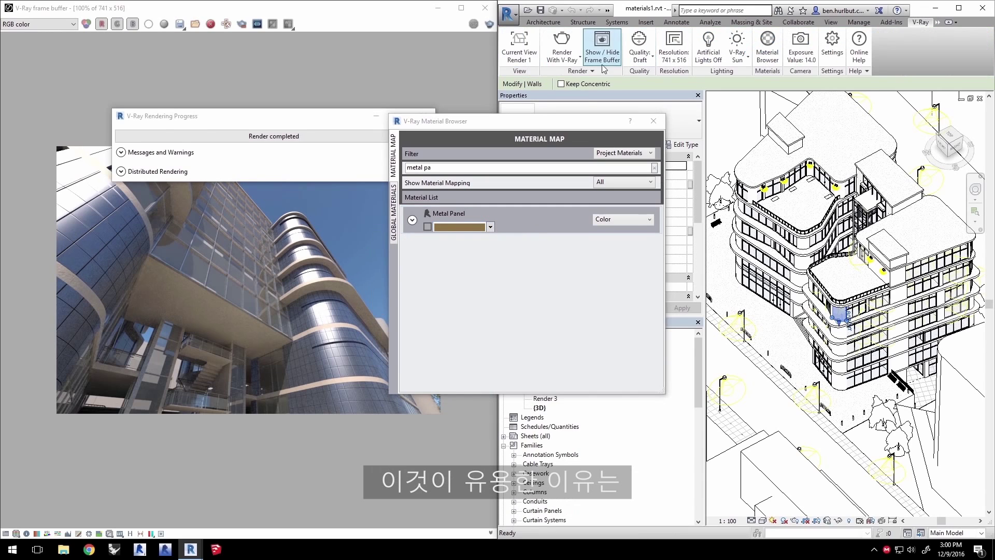
{"action": "left_click", "coordinate": [553, 46]}
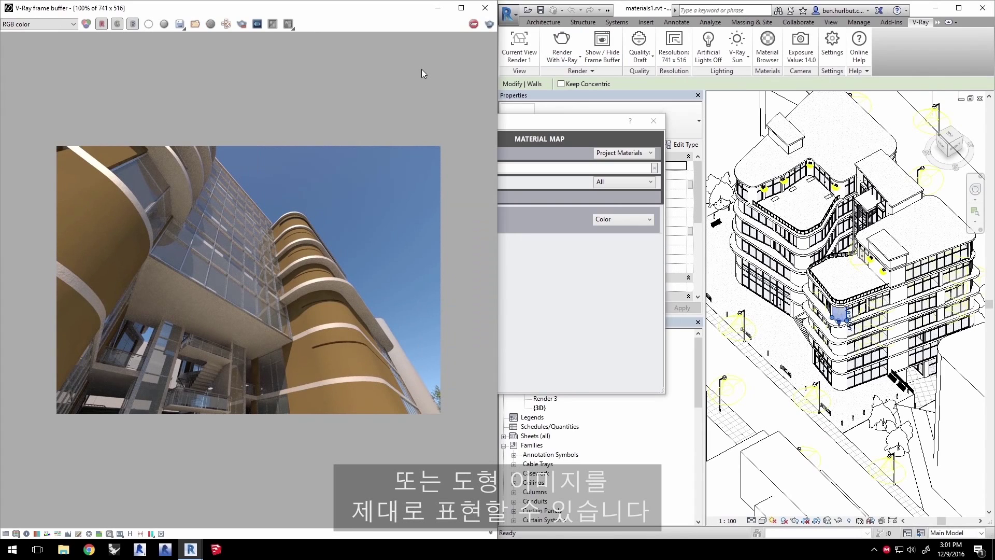
{"action": "left_click", "coordinate": [596, 220]}
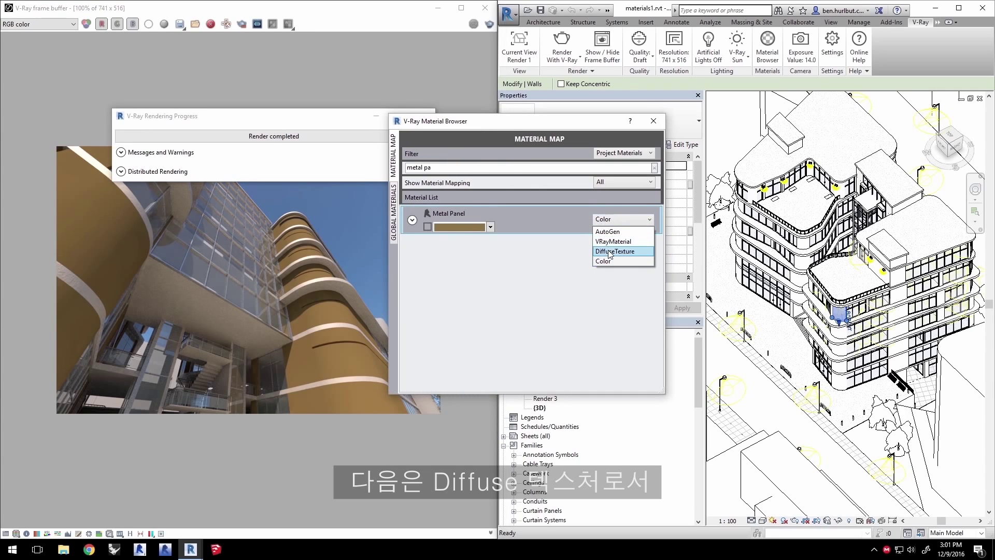
Step: Map Metal Panel to a diffuse texture using Brick_diffuse.jpg and render the brick-clad building
{"action": "left_click", "coordinate": [609, 252]}
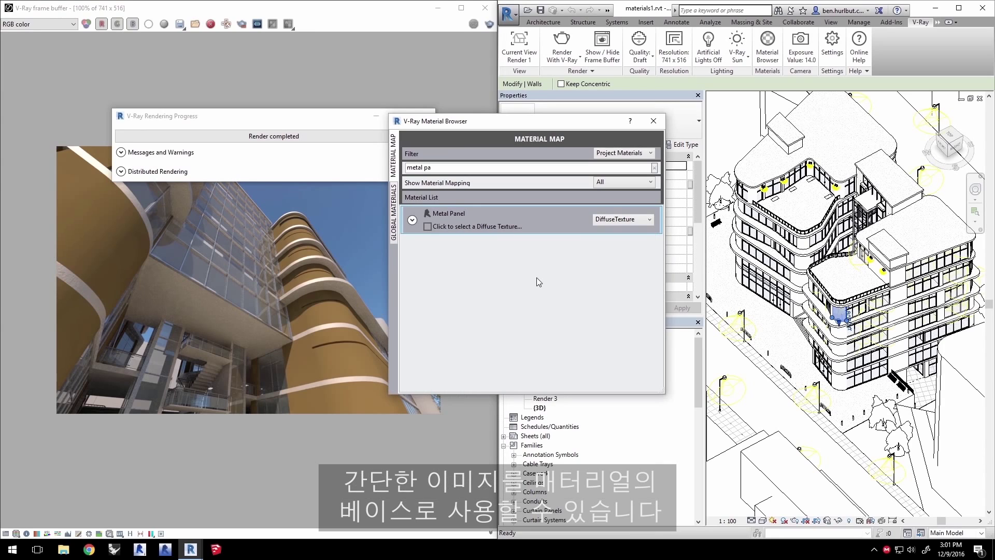
{"action": "left_click", "coordinate": [490, 228]}
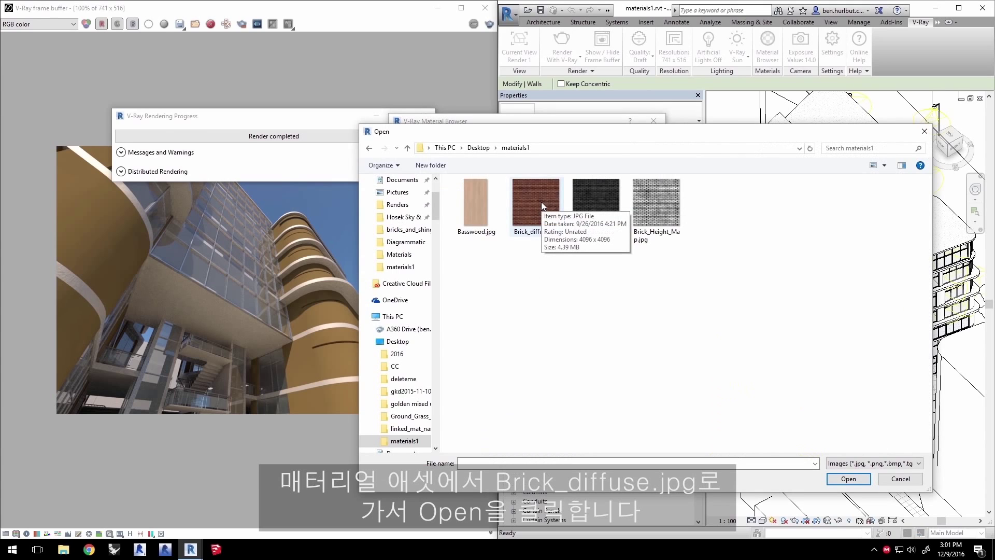
{"action": "left_click", "coordinate": [541, 201]}
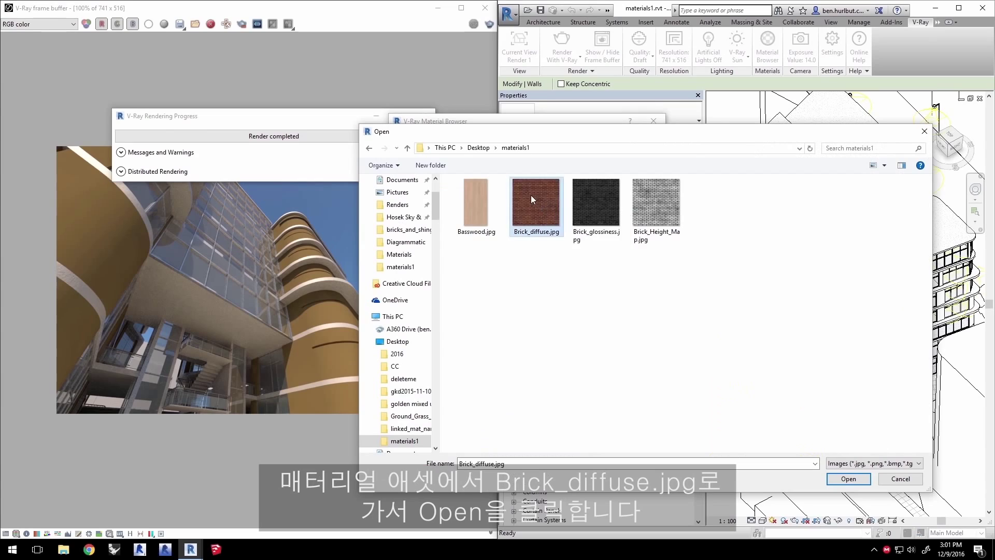
{"action": "left_click", "coordinate": [849, 478]}
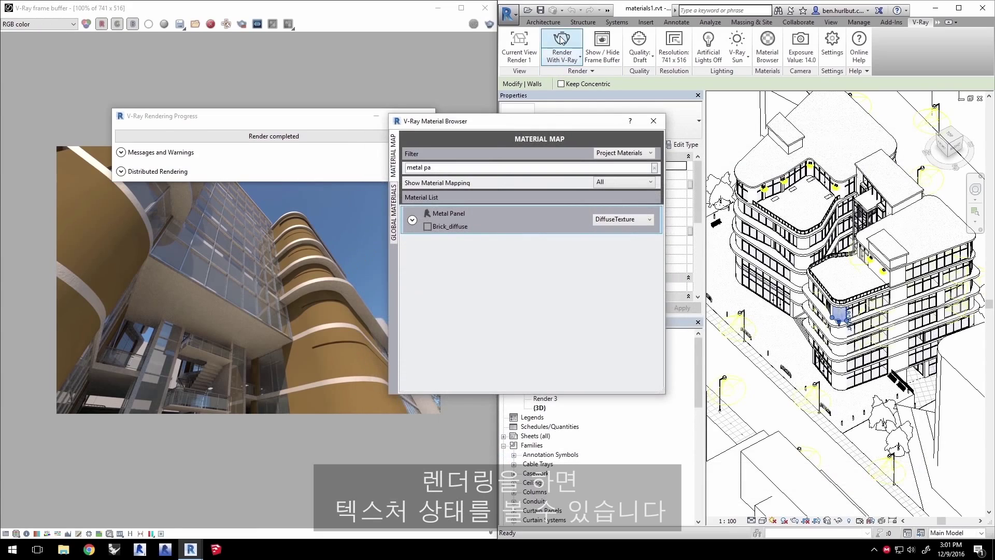
{"action": "left_click", "coordinate": [562, 45]}
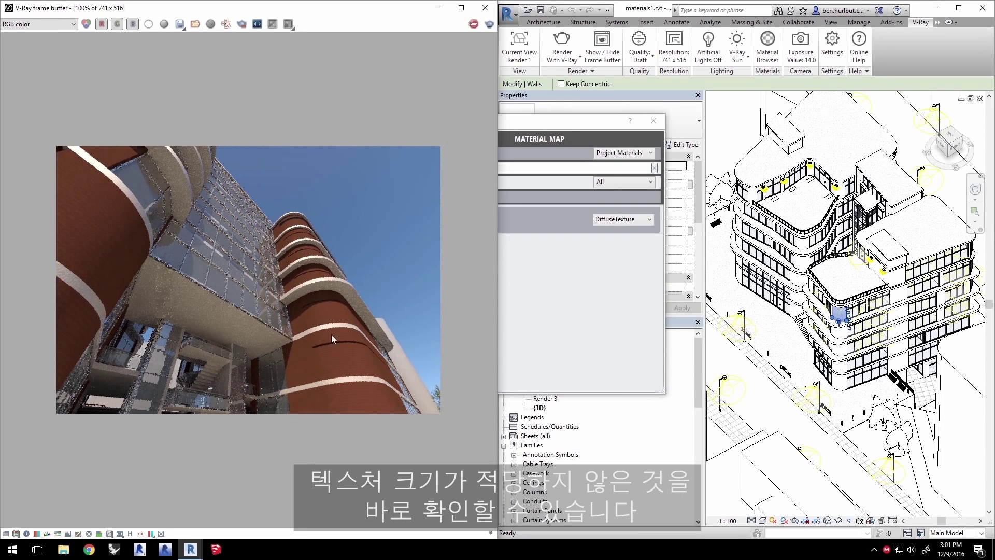
{"action": "left_click_drag", "start_coordinate": [559, 124], "coordinate": [613, 134]}
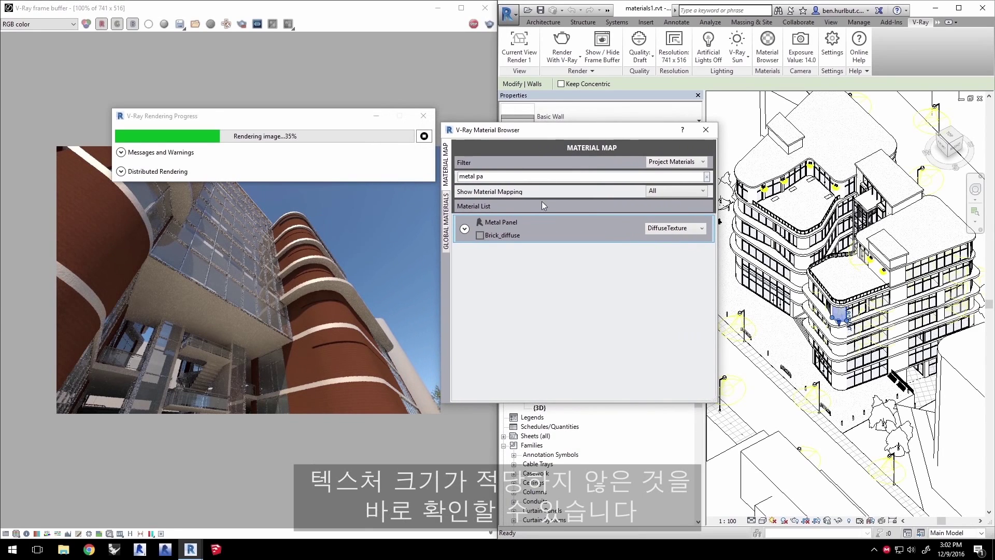
Step: Set the Brick_diffuse texture's sample width to 2.50 m
{"action": "left_click", "coordinate": [465, 229]}
{"action": "left_click", "coordinate": [677, 253]}
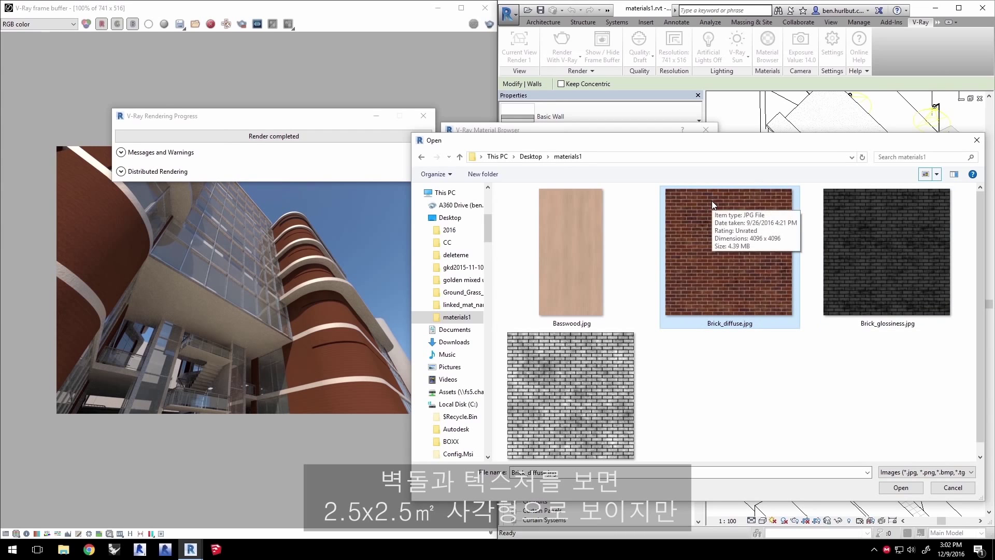
{"action": "left_click", "coordinate": [953, 488]}
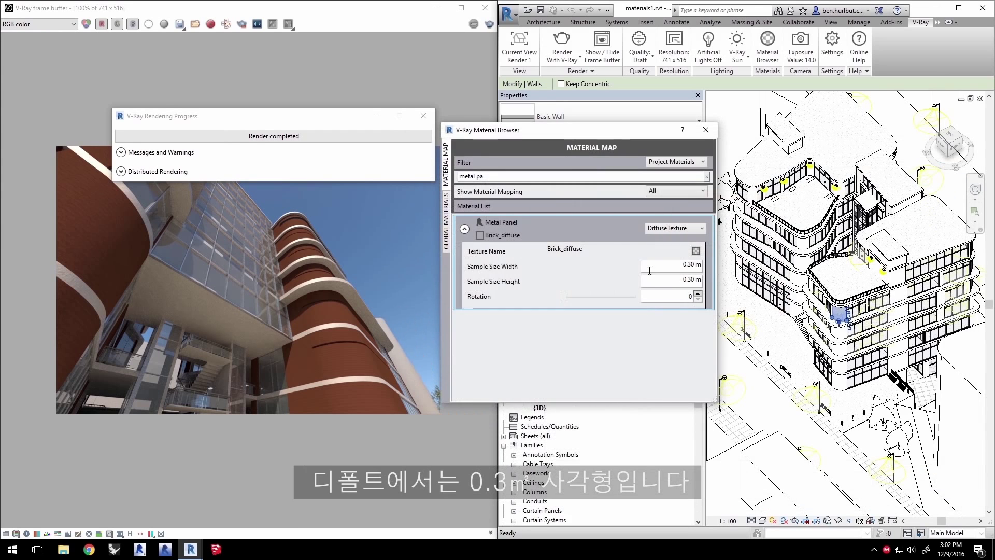
{"action": "double_click", "coordinate": [681, 266]}
{"action": "type", "text": "2.5"}
{"action": "key", "text": "Return"}
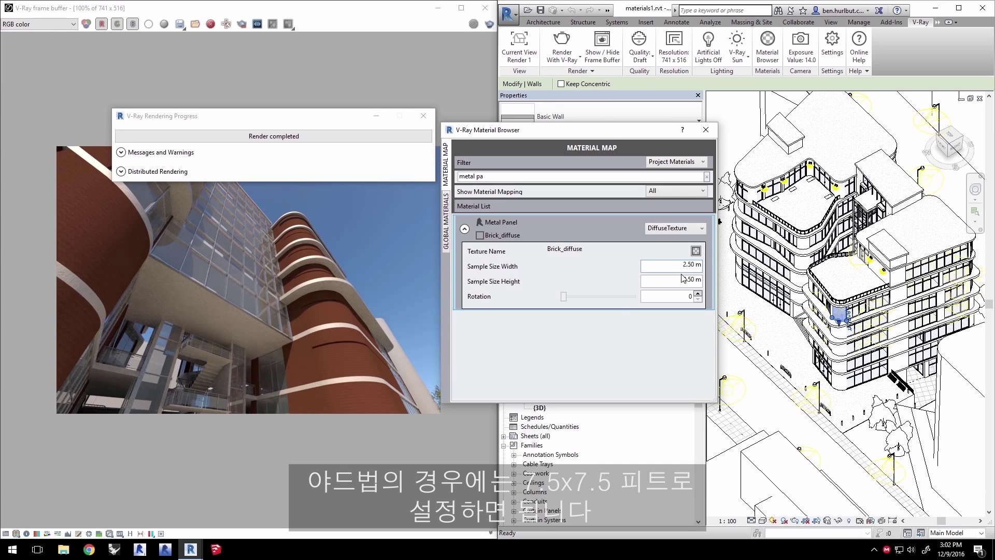
Step: Re-render the building with the larger bricks, then stop the progressive render
{"action": "left_click", "coordinate": [562, 47]}
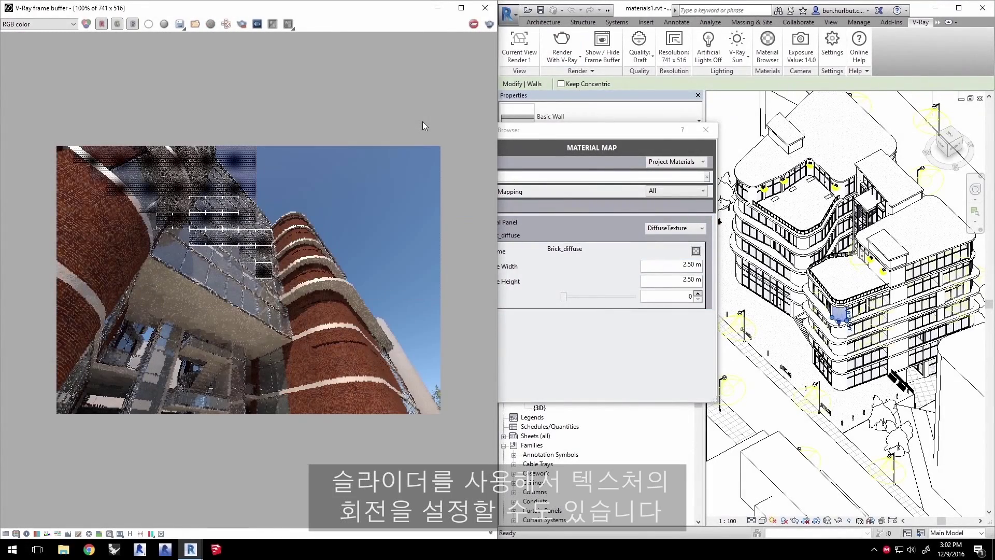
{"action": "left_click_drag", "start_coordinate": [530, 133], "coordinate": [604, 139]}
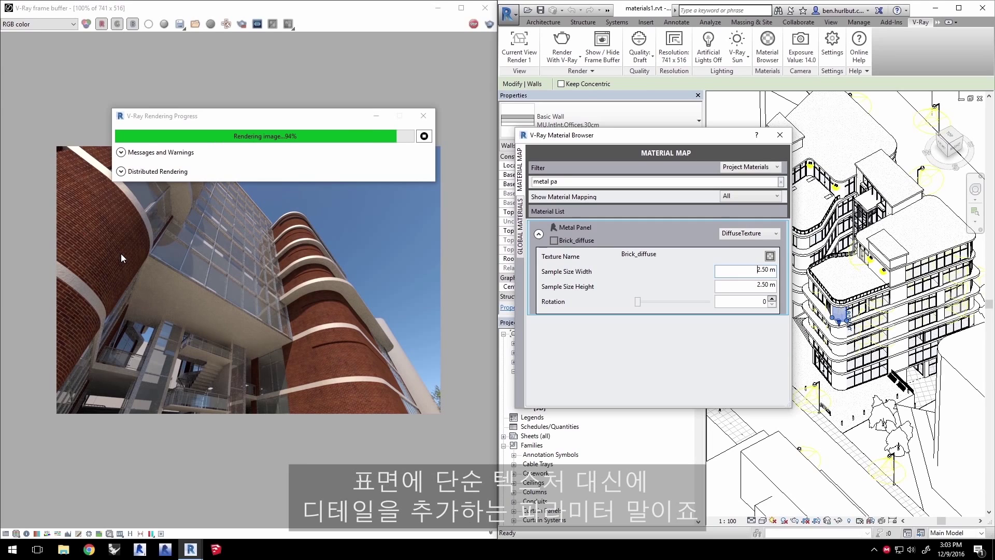
{"action": "left_click", "coordinate": [424, 136]}
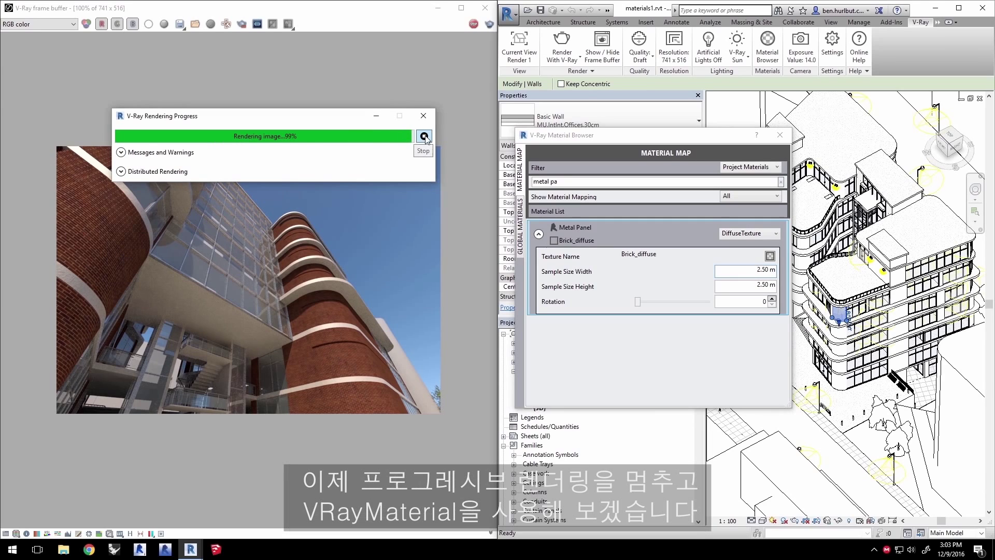
Step: Switch Metal Panel's mapping to VRayMaterial and load brick.vrmat from Desktop > materials1
{"action": "left_click", "coordinate": [748, 234]}
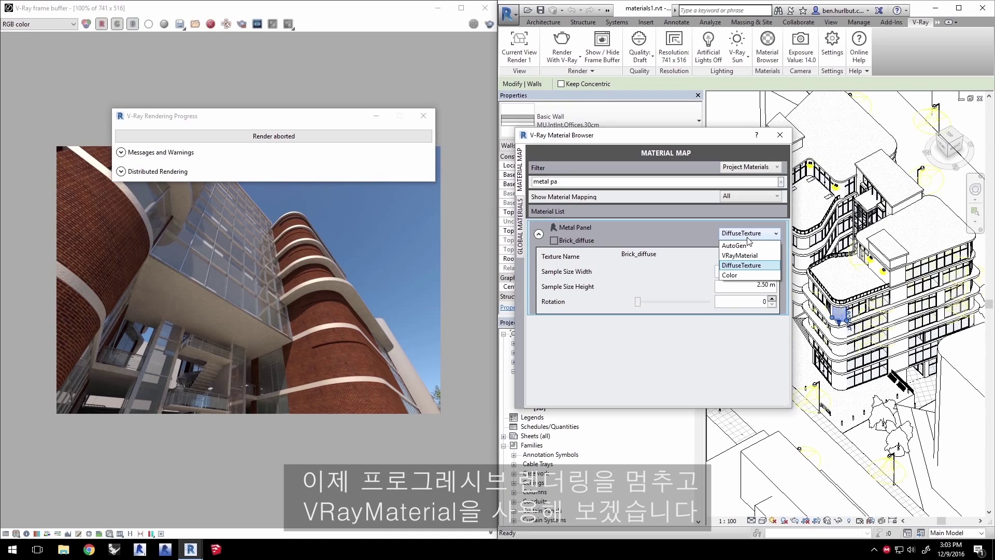
{"action": "left_click", "coordinate": [744, 256]}
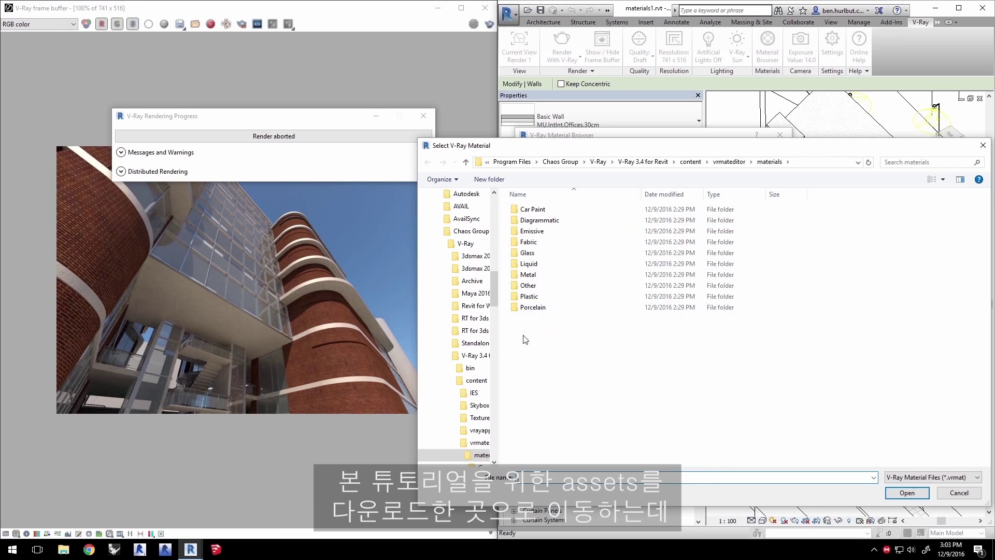
{"action": "left_click_drag", "start_coordinate": [496, 305], "coordinate": [495, 239]}
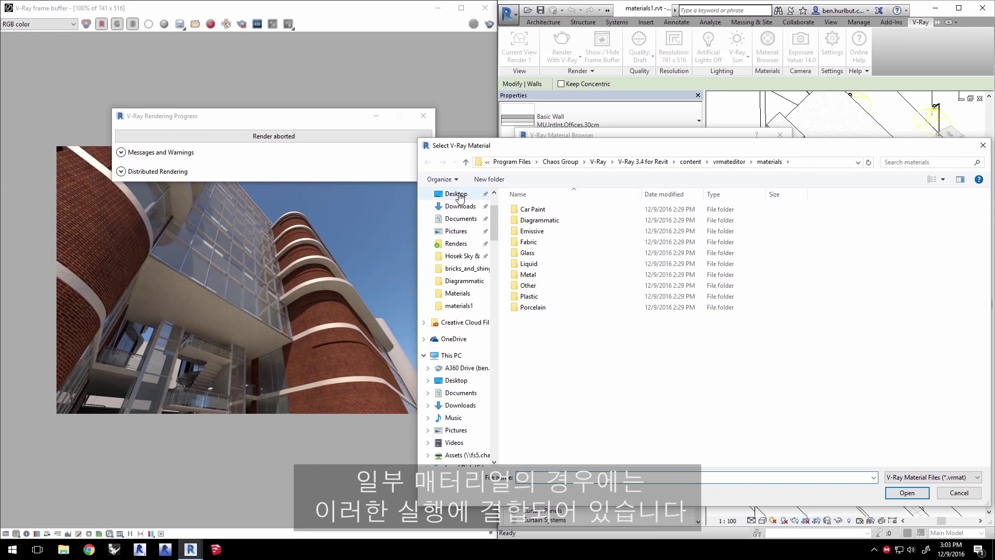
{"action": "left_click", "coordinate": [456, 380]}
{"action": "double_click", "coordinate": [534, 285]}
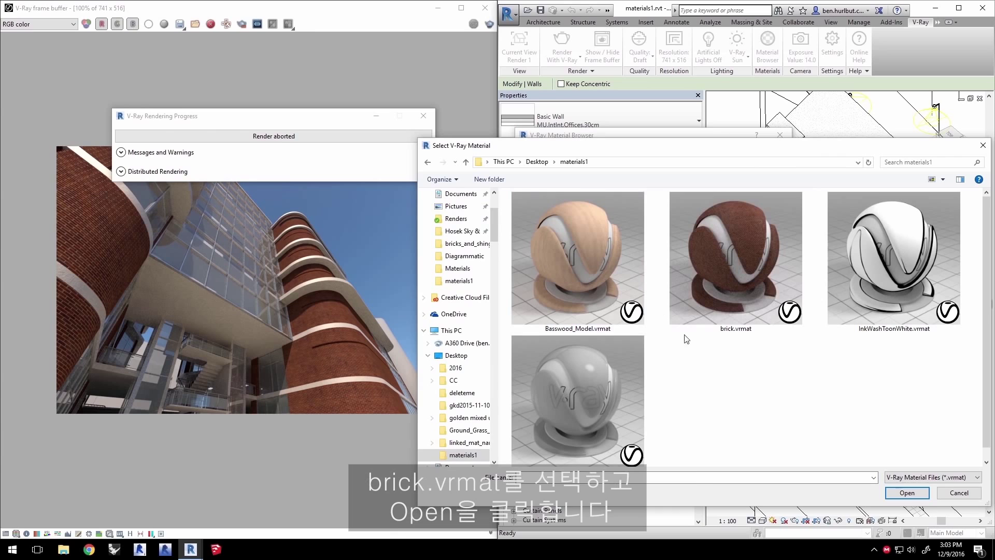
{"action": "left_click", "coordinate": [744, 280]}
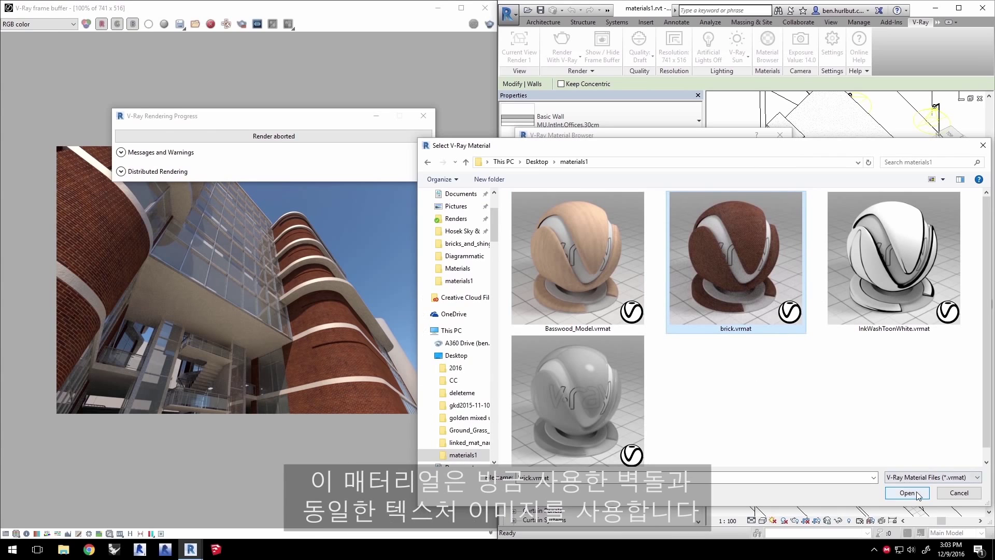
{"action": "double_click", "coordinate": [744, 278]}
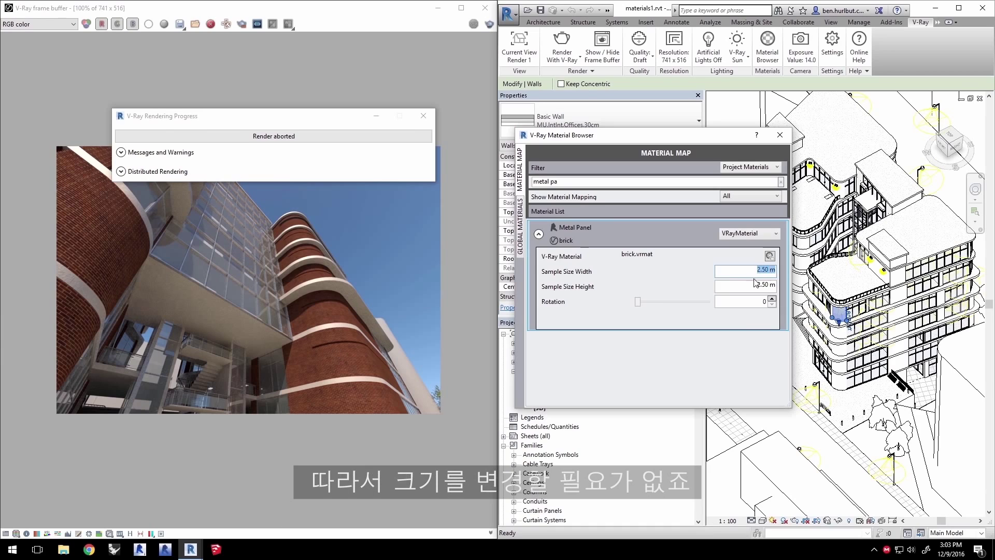
Step: Render the building with the brick.vrmat material and bring the Material Browser back in front
{"action": "left_click", "coordinate": [753, 285]}
{"action": "left_click", "coordinate": [562, 46]}
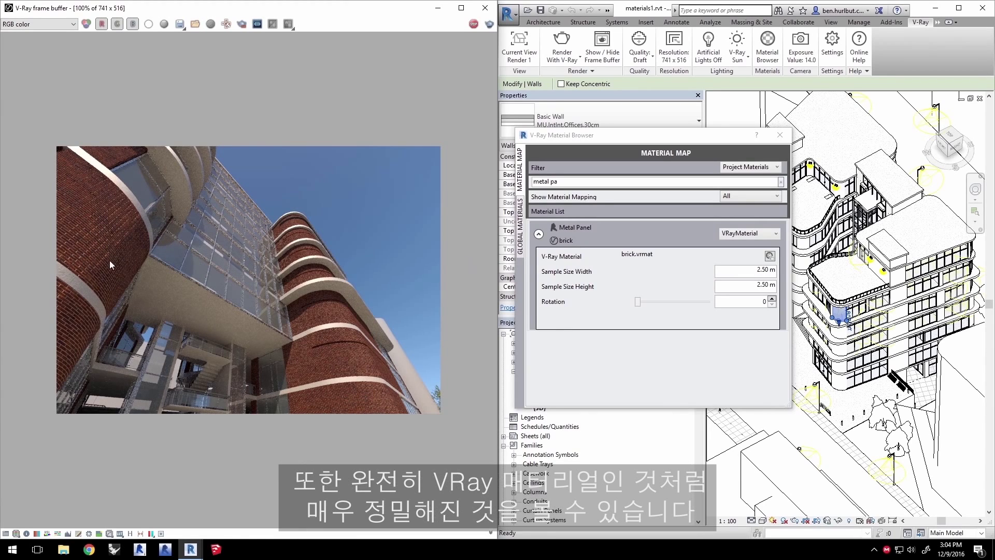
{"action": "left_click", "coordinate": [649, 140]}
{"action": "left_click_drag", "start_coordinate": [649, 141], "coordinate": [654, 142]}
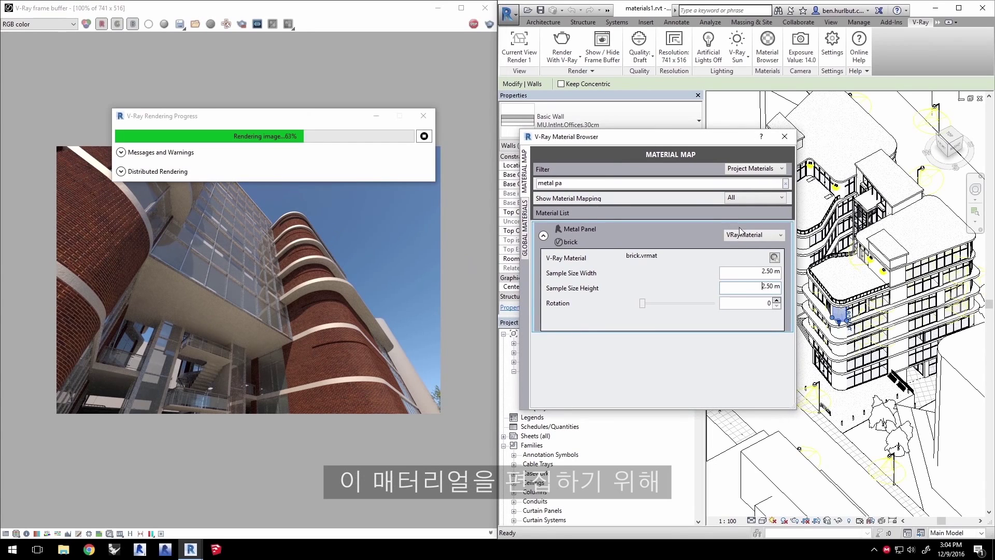
{"action": "left_click", "coordinate": [775, 257]}
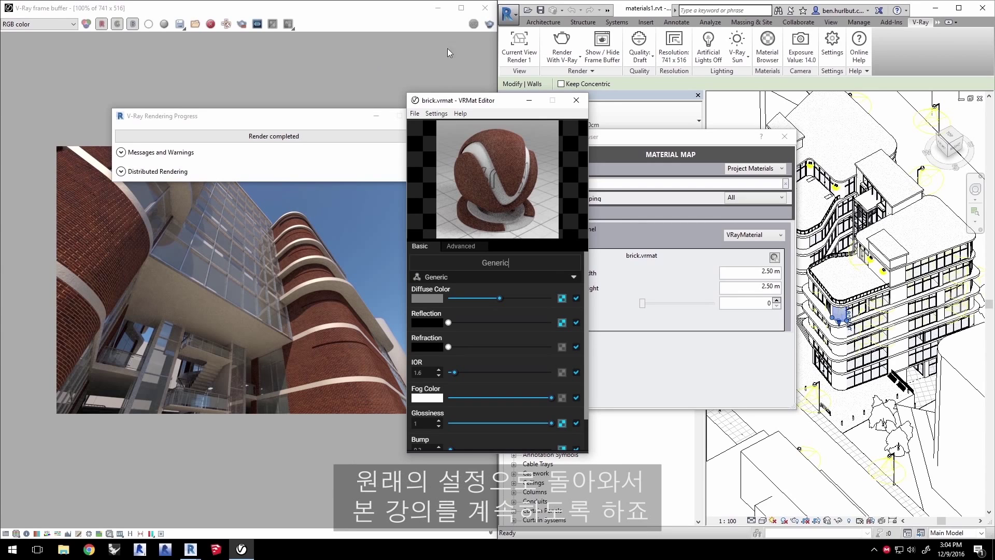
{"action": "left_click", "coordinate": [584, 100]}
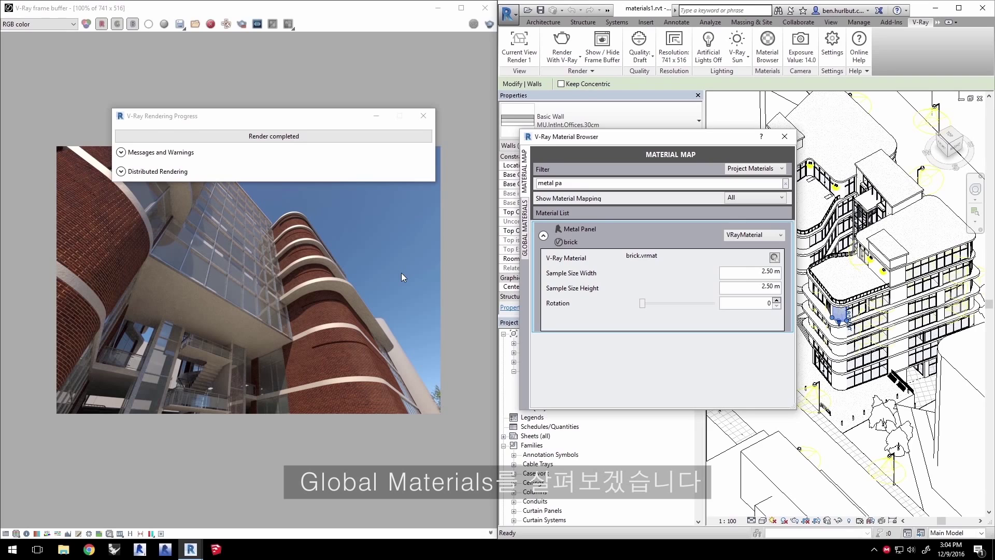
Step: Switch to the Global Materials tab and enable Opaque Material Override
{"action": "left_click", "coordinate": [525, 234]}
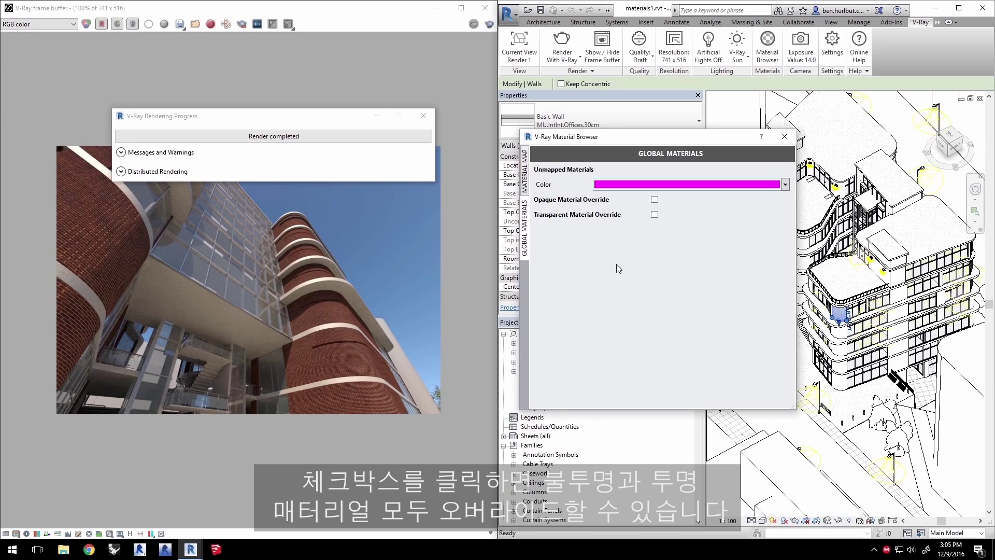
{"action": "left_click", "coordinate": [654, 200]}
Step: Enable Transparent Material Override and render the Render 2 view with uniform grey overrides
{"action": "left_click", "coordinate": [655, 284]}
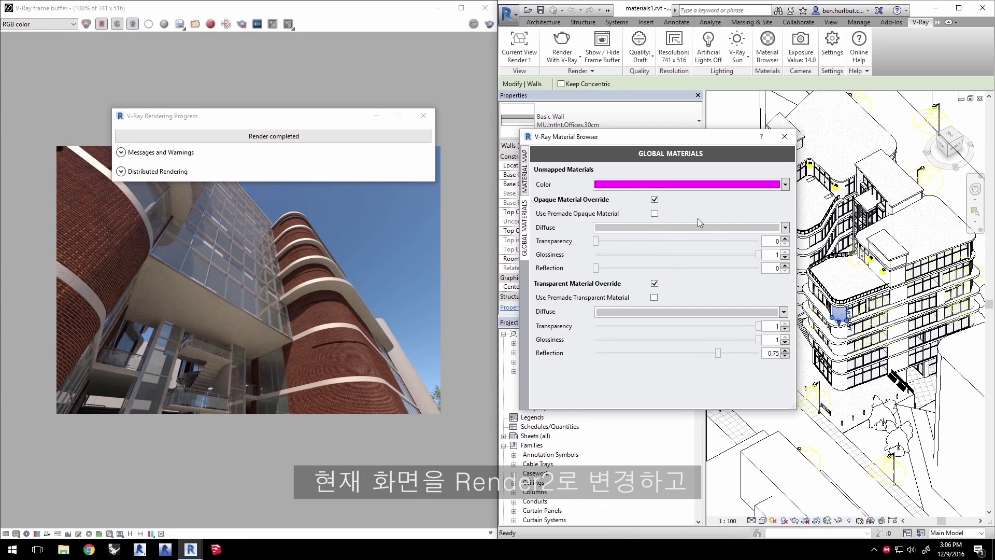
{"action": "left_click", "coordinate": [520, 52]}
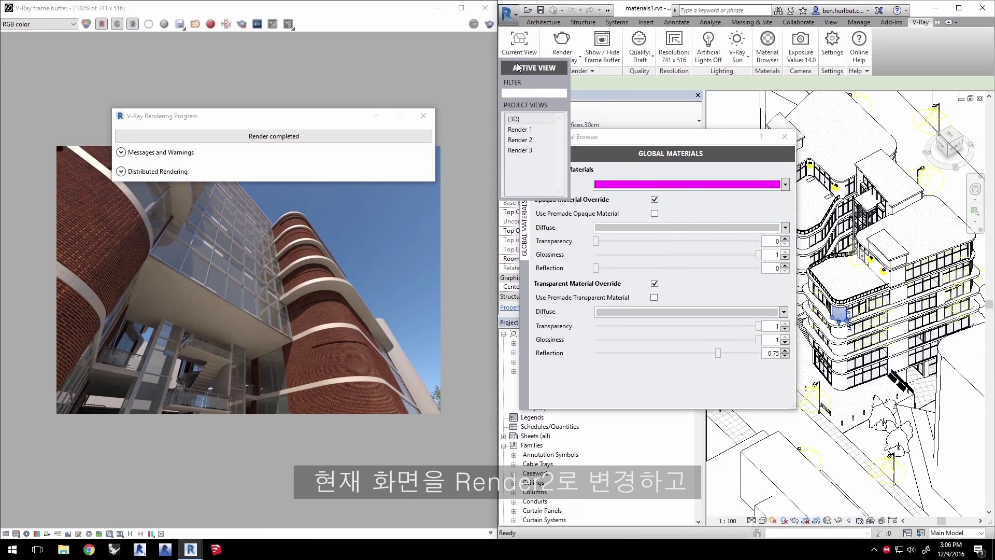
{"action": "left_click", "coordinate": [521, 140]}
{"action": "left_click", "coordinate": [562, 44]}
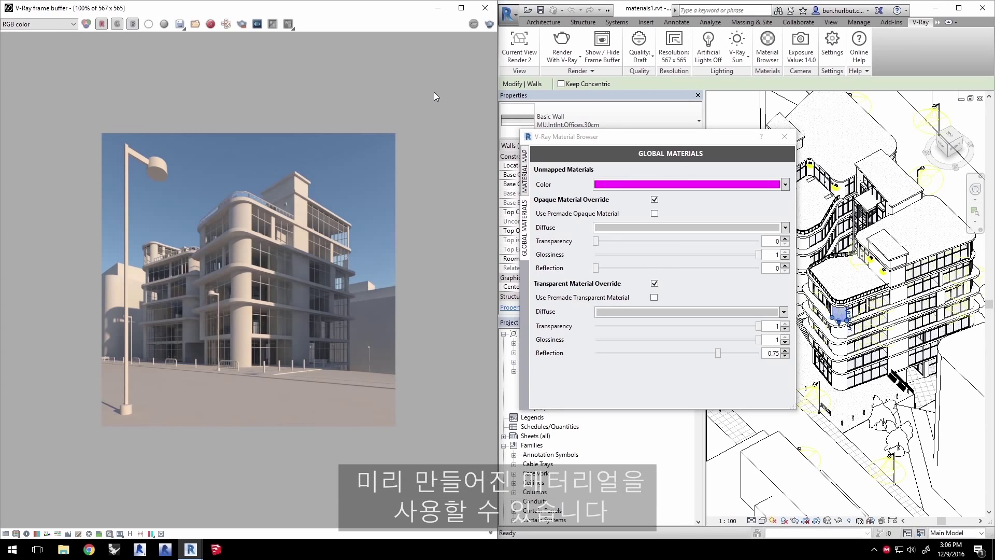
Step: Set the opaque override to use the premade InkWashToonWhite.vrmat material
{"action": "left_click", "coordinate": [654, 213]}
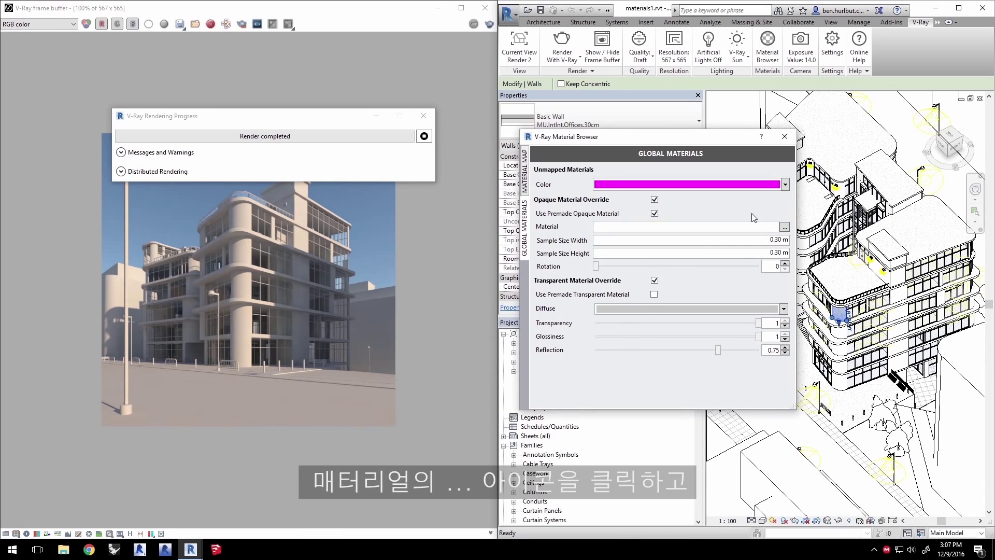
{"action": "left_click", "coordinate": [784, 229]}
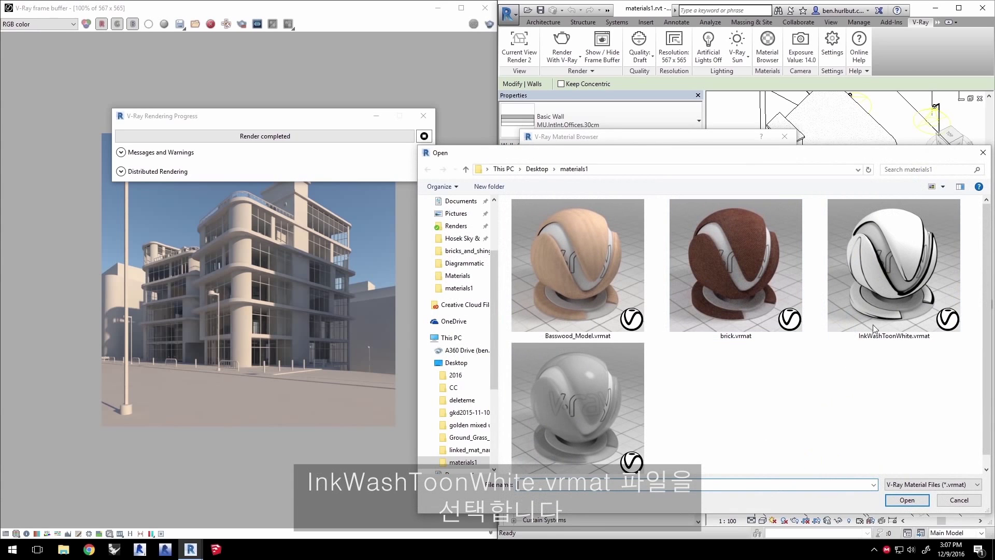
{"action": "left_click", "coordinate": [872, 271]}
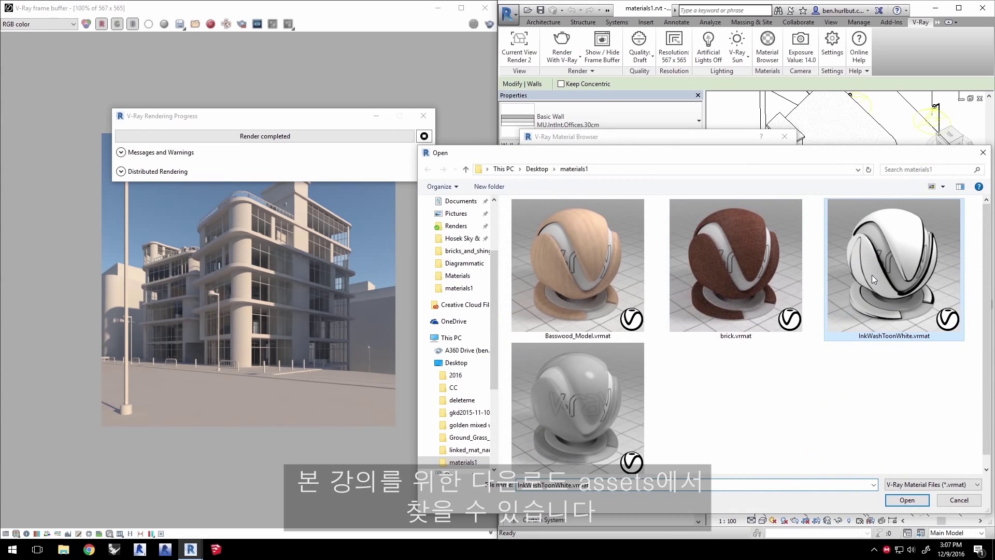
{"action": "left_click", "coordinate": [907, 500]}
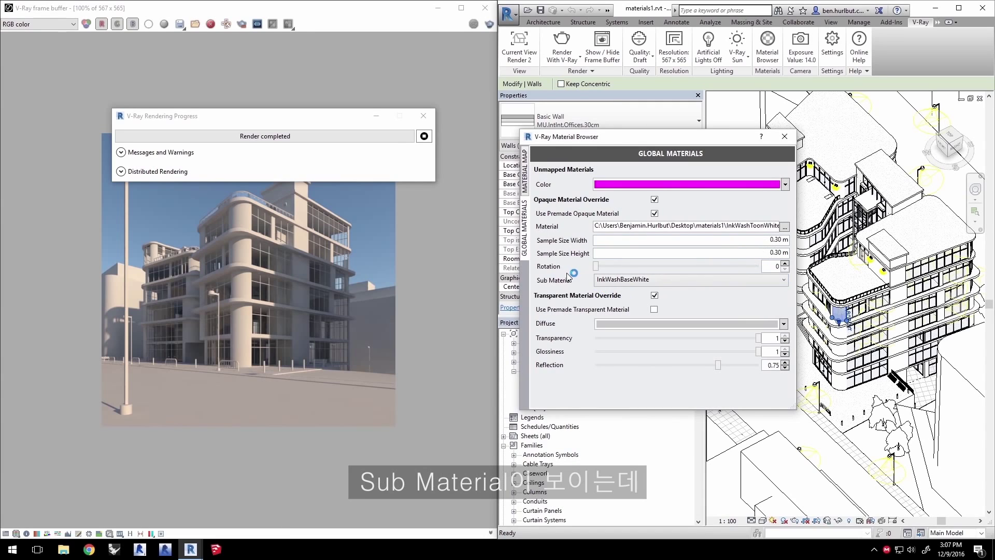
Step: Set sub material to InkWashToonWhite; make transparent override teal, 0.9554 transparency, 0.8598 glossiness
{"action": "left_click", "coordinate": [619, 283]}
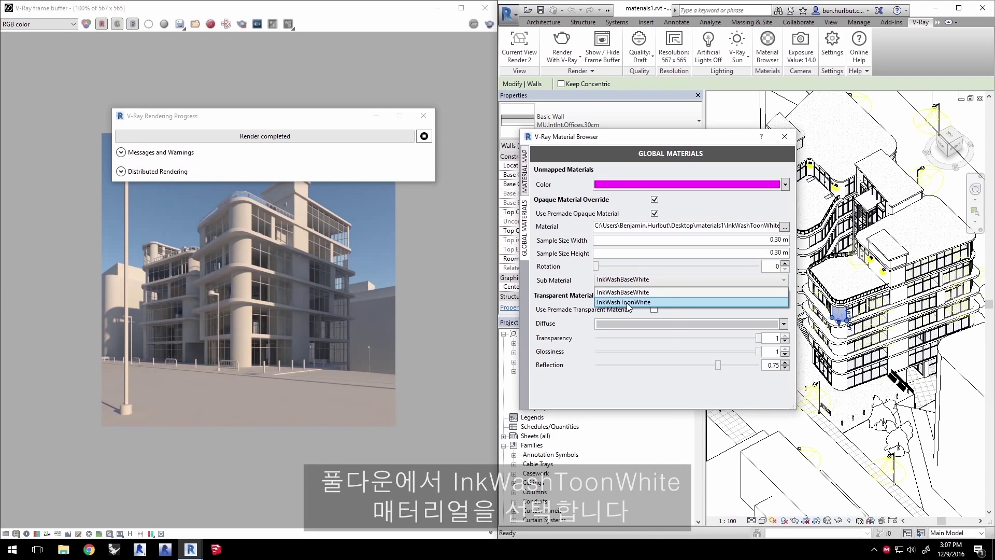
{"action": "left_click", "coordinate": [629, 302]}
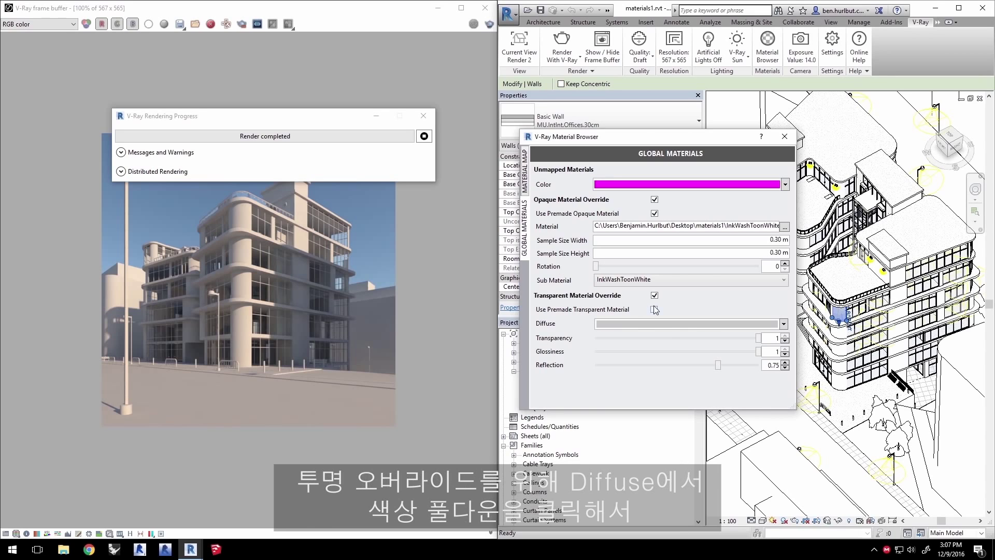
{"action": "left_click", "coordinate": [737, 323]}
{"action": "left_click", "coordinate": [769, 437]}
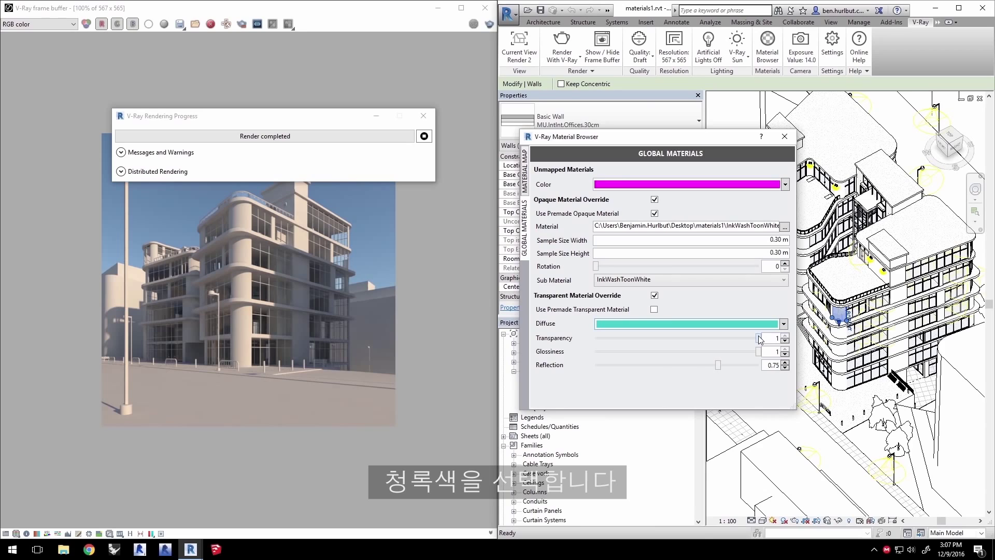
{"action": "left_click_drag", "start_coordinate": [759, 336], "coordinate": [753, 340]}
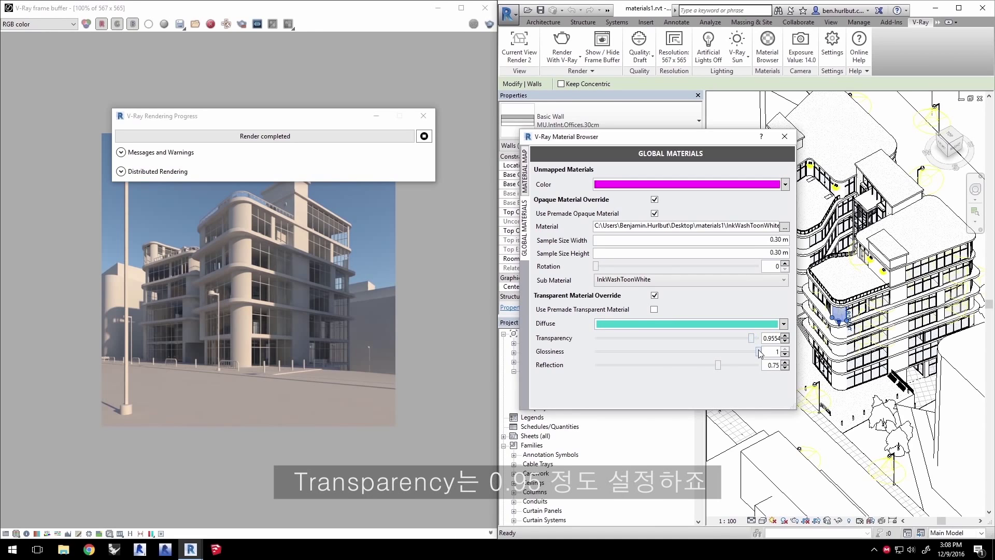
{"action": "left_click_drag", "start_coordinate": [759, 352], "coordinate": [737, 355]}
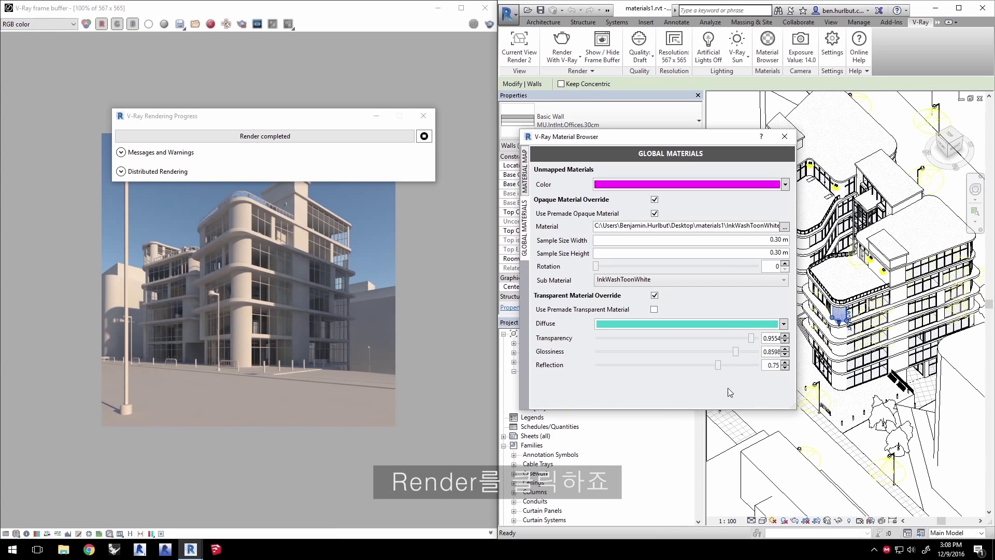
Step: Render the view with the ink-wash toon and teal glass overrides
{"action": "left_click", "coordinate": [562, 38]}
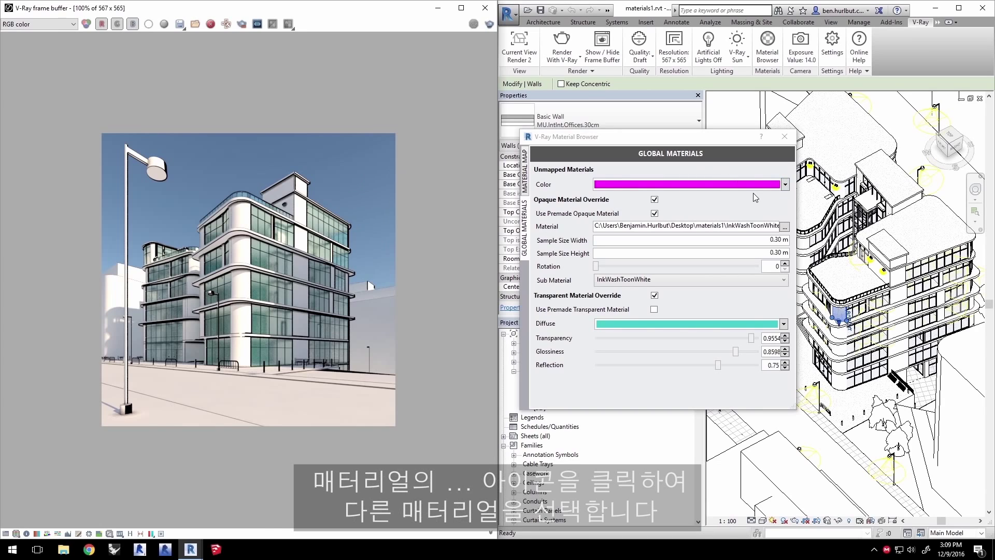
Step: Load Basswood_Model.vrmat as the opaque override, with sample width 5 and height 14.6
{"action": "left_click", "coordinate": [784, 228]}
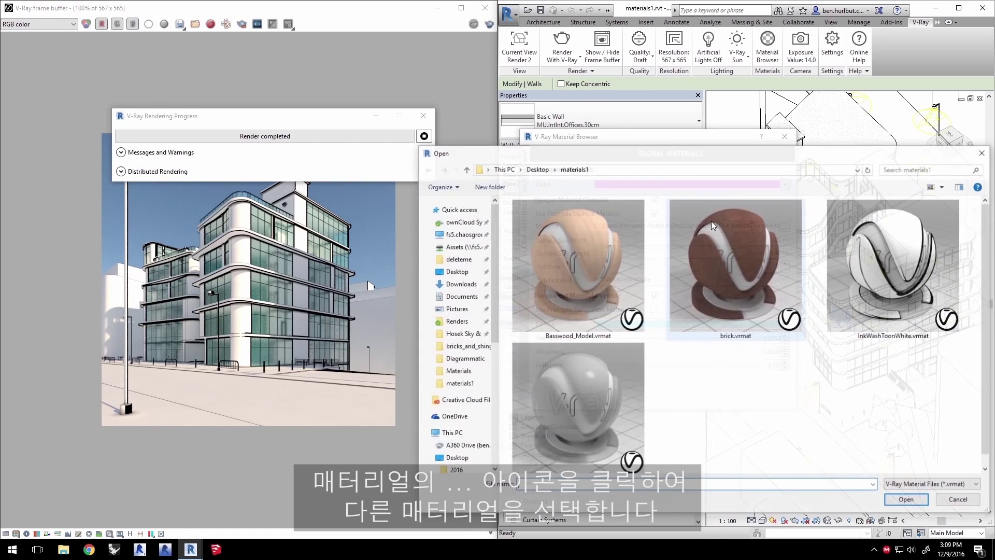
{"action": "left_click", "coordinate": [583, 250]}
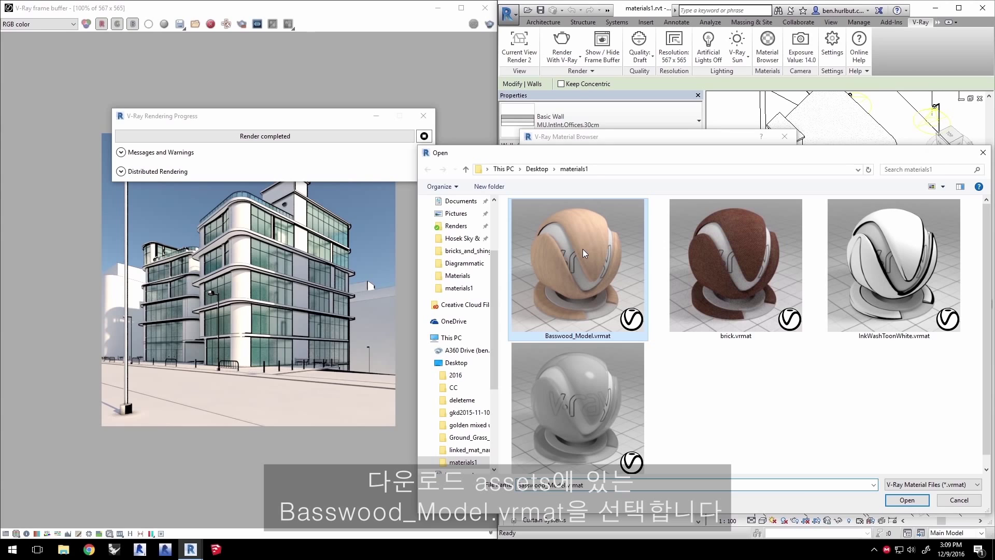
{"action": "left_click", "coordinate": [907, 501]}
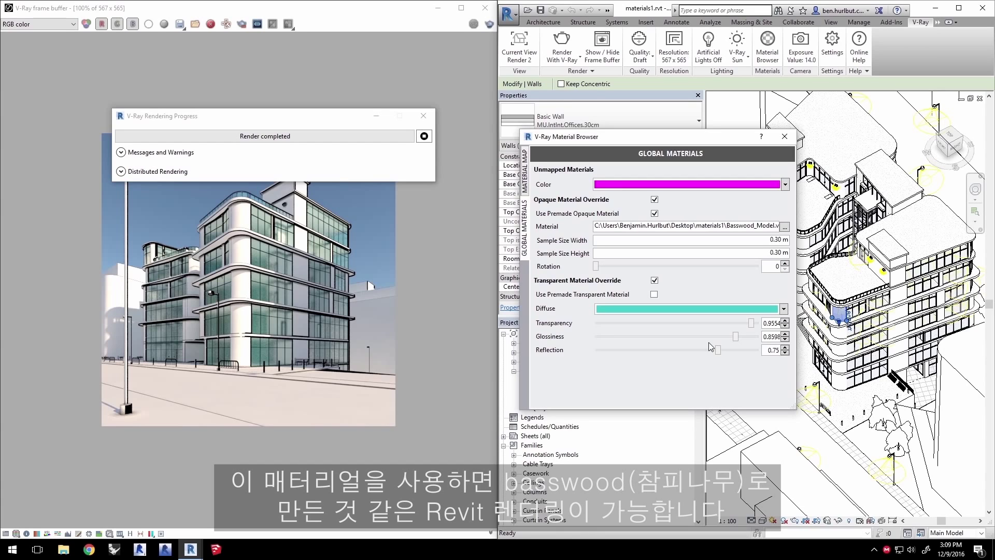
{"action": "left_click_drag", "start_coordinate": [769, 240], "coordinate": [788, 253]}
{"action": "type", "text": "5"}
{"action": "type", "text": "14.6"}
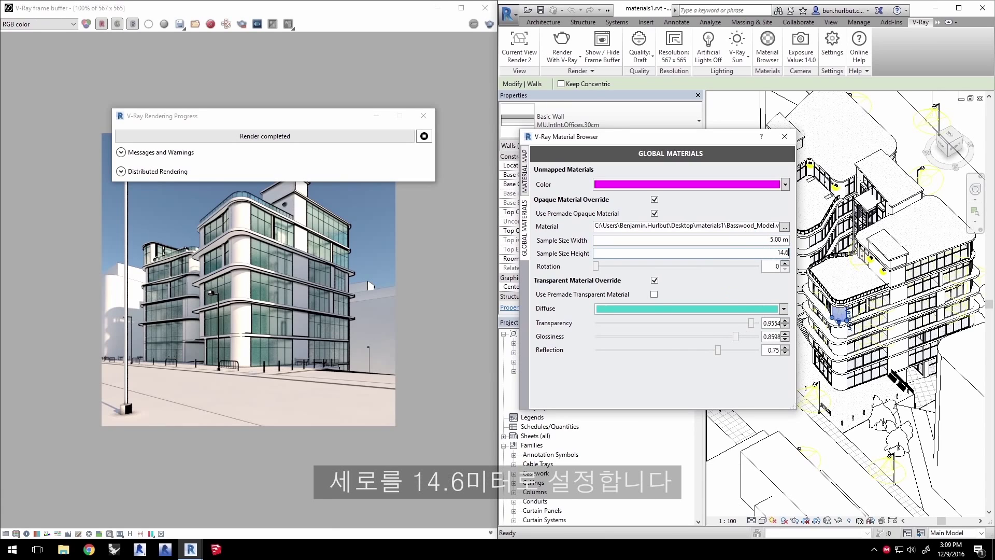
Step: Commit the 14.60 m sample height and give the transparent override premade Transparent_Plastic.vrmat
{"action": "left_click", "coordinate": [764, 239]}
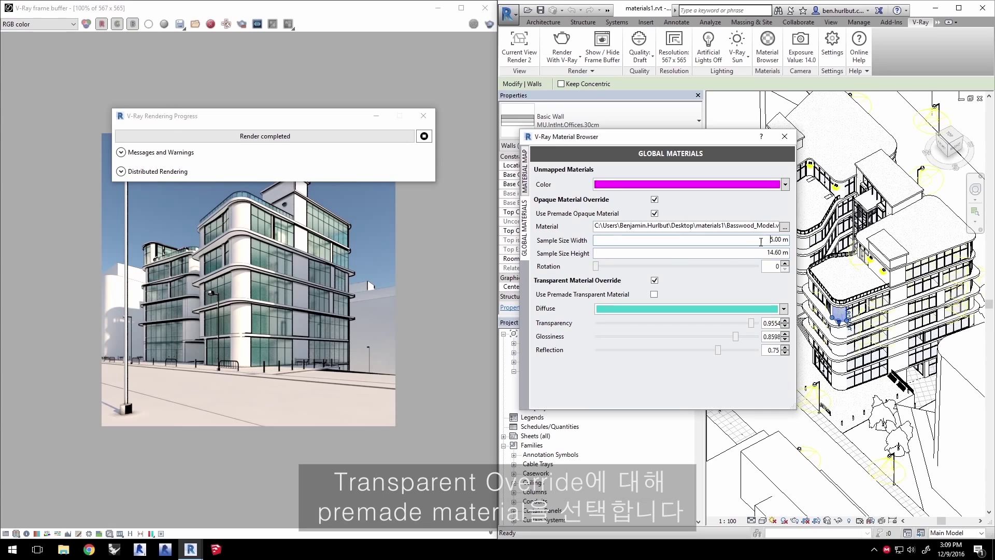
{"action": "left_click", "coordinate": [654, 294]}
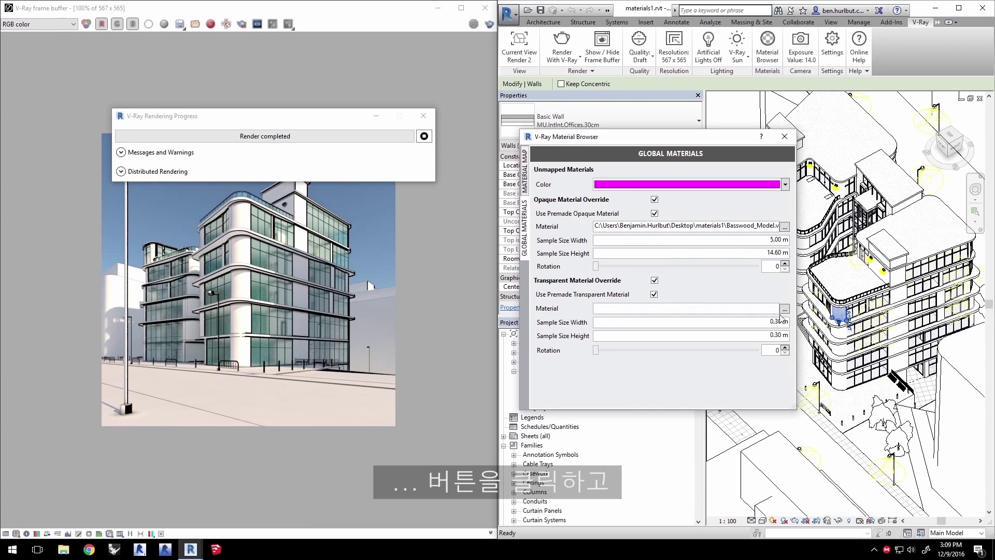
{"action": "left_click", "coordinate": [785, 309]}
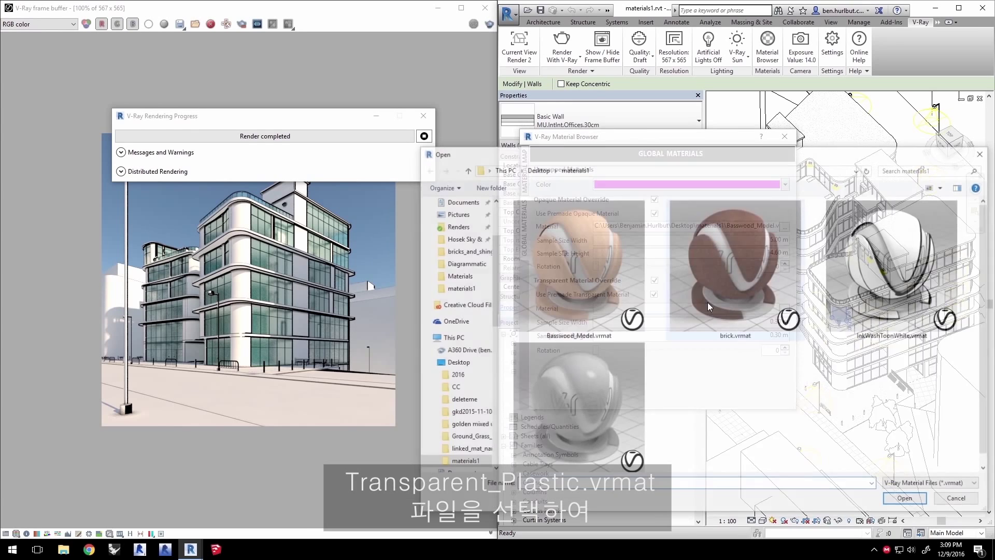
{"action": "scroll", "coordinate": [668, 390], "scroll_direction": "down", "scroll_amount": 1}
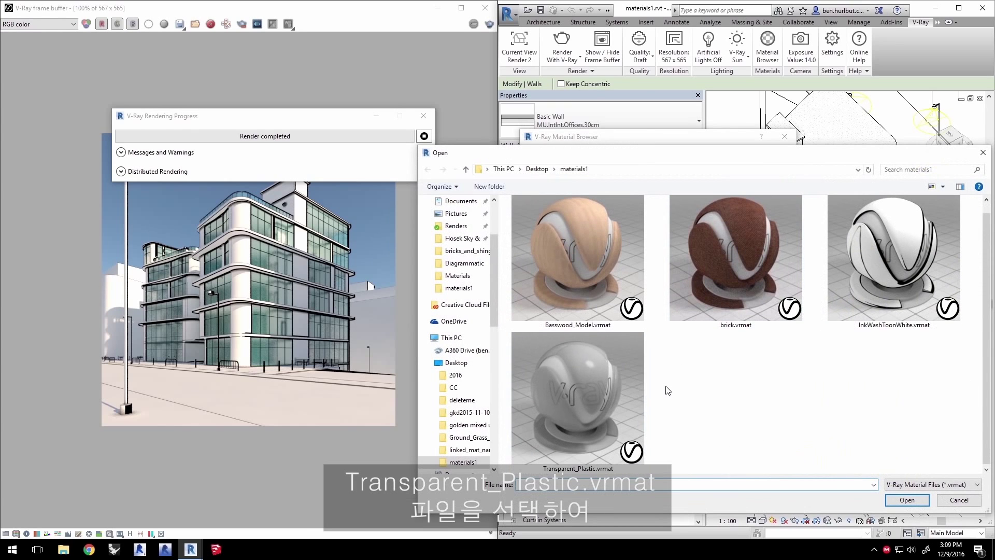
{"action": "left_click", "coordinate": [602, 390]}
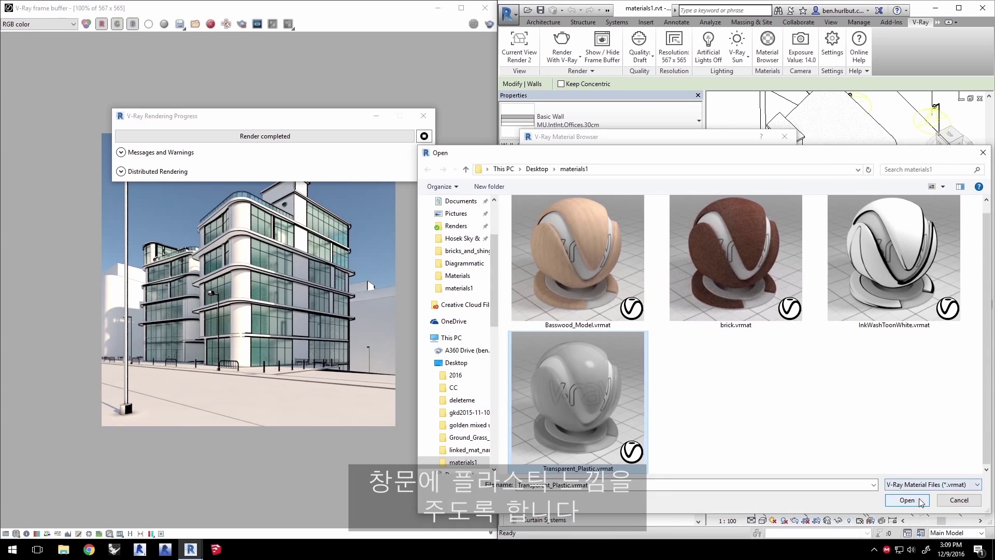
{"action": "left_click", "coordinate": [910, 500]}
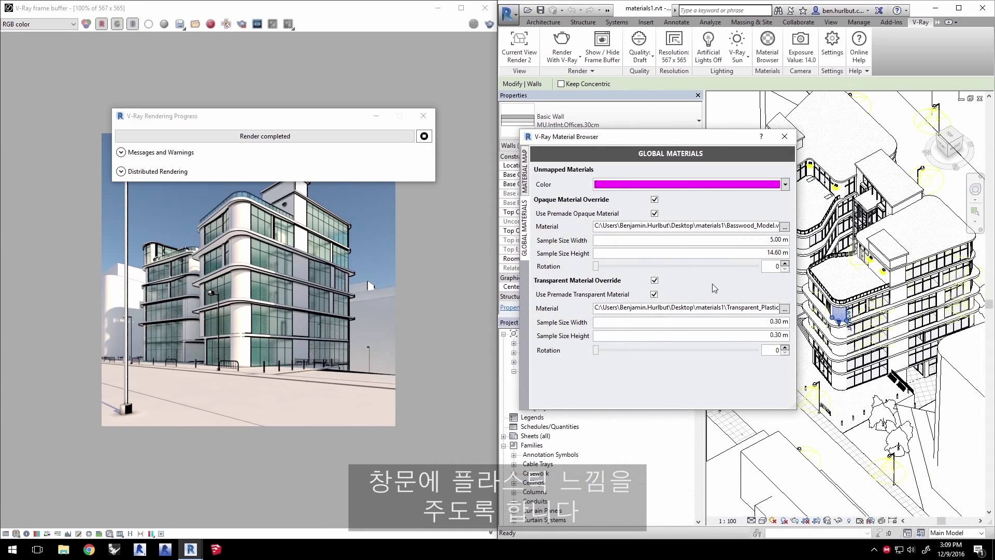
Step: Render the Render 3 view, showing the building as a basswood-and-plastic model
{"action": "left_click", "coordinate": [520, 56]}
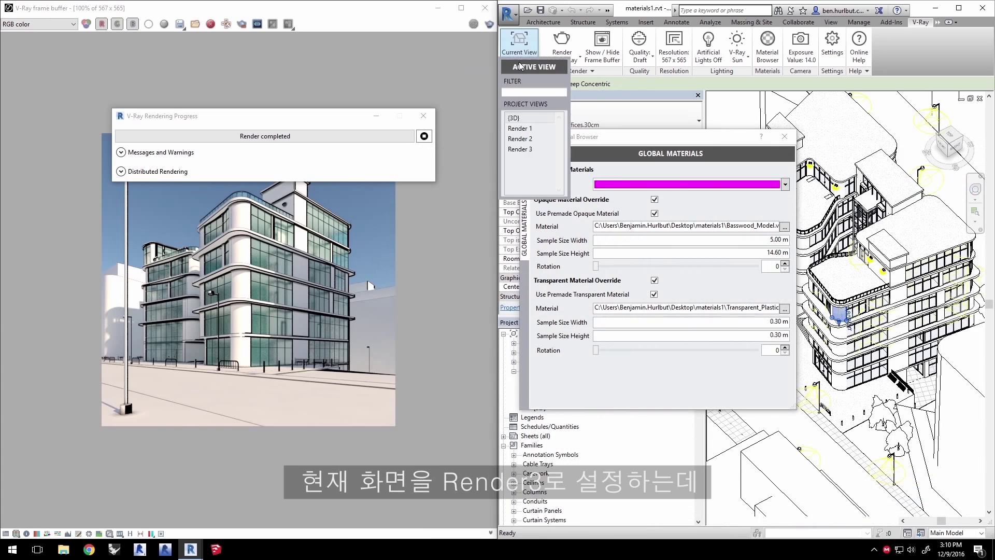
{"action": "left_click", "coordinate": [529, 150]}
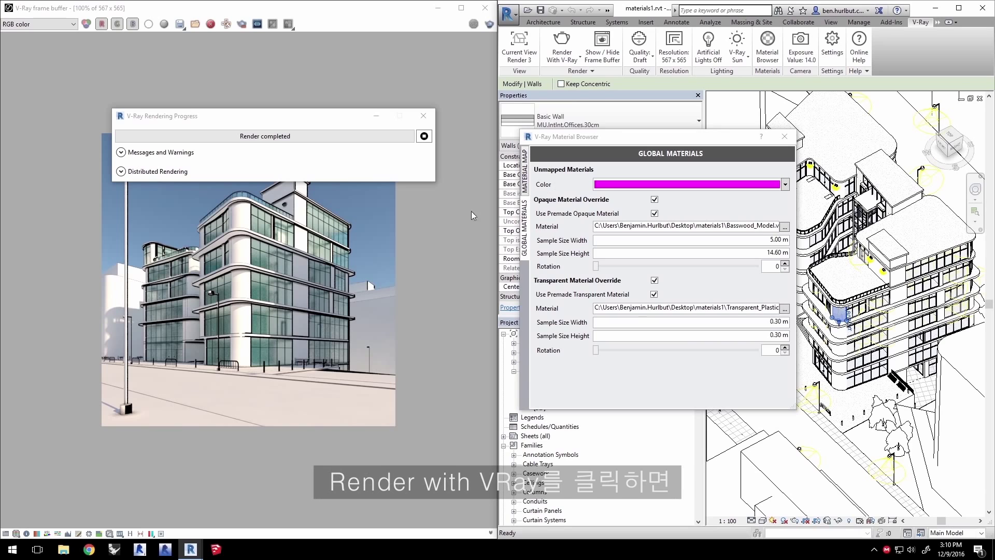
{"action": "left_click", "coordinate": [559, 46]}
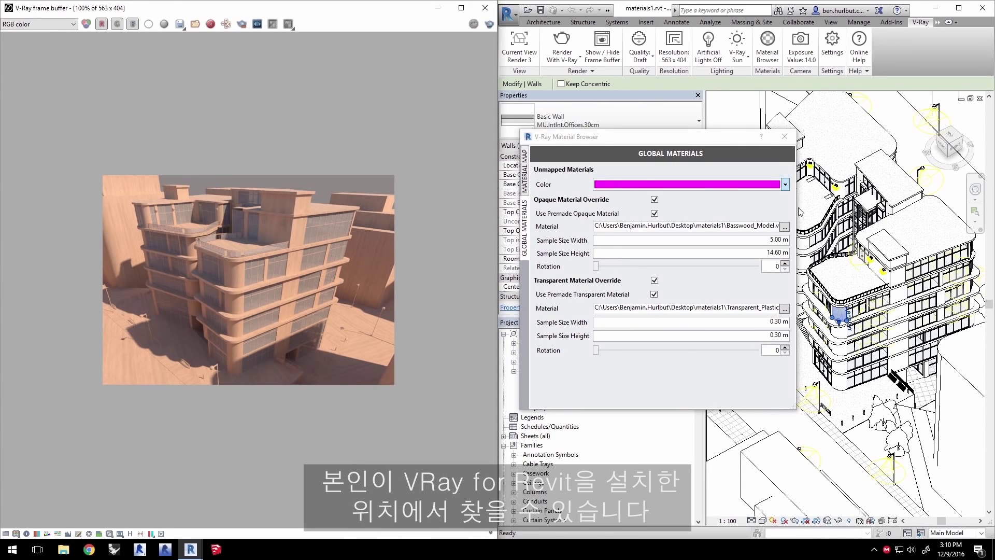
{"action": "left_click", "coordinate": [785, 226]}
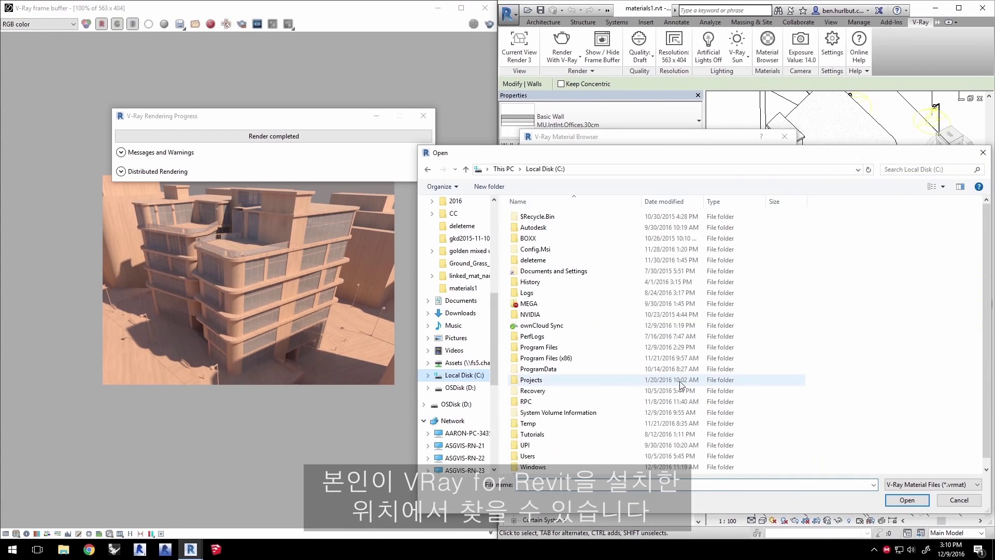
Step: Browse to Chaos Group\V-Ray\V-Ray 3.4 for Revit\content\vrmateditor\materials\Diagrammatic in Program Files
{"action": "double_click", "coordinate": [547, 347]}
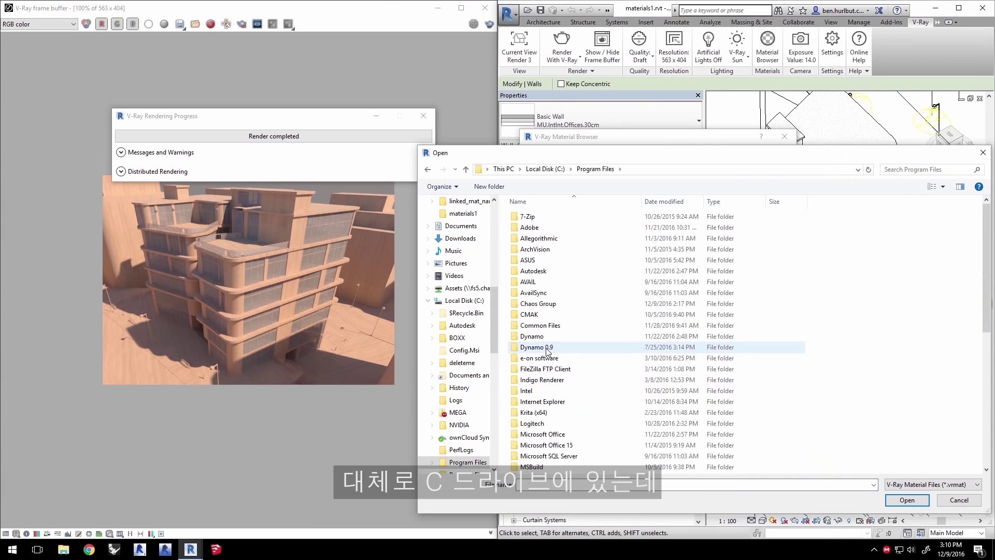
{"action": "double_click", "coordinate": [539, 304]}
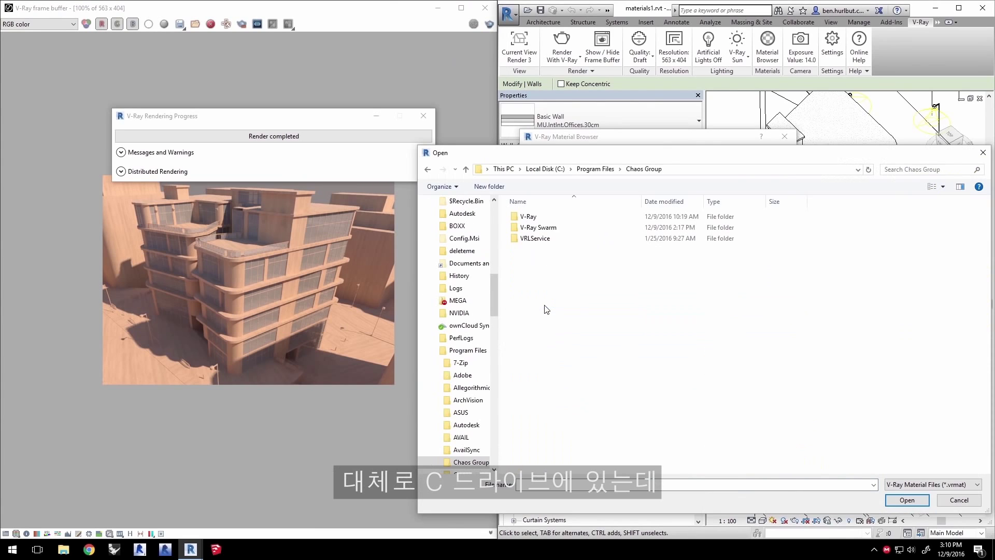
{"action": "double_click", "coordinate": [538, 217]}
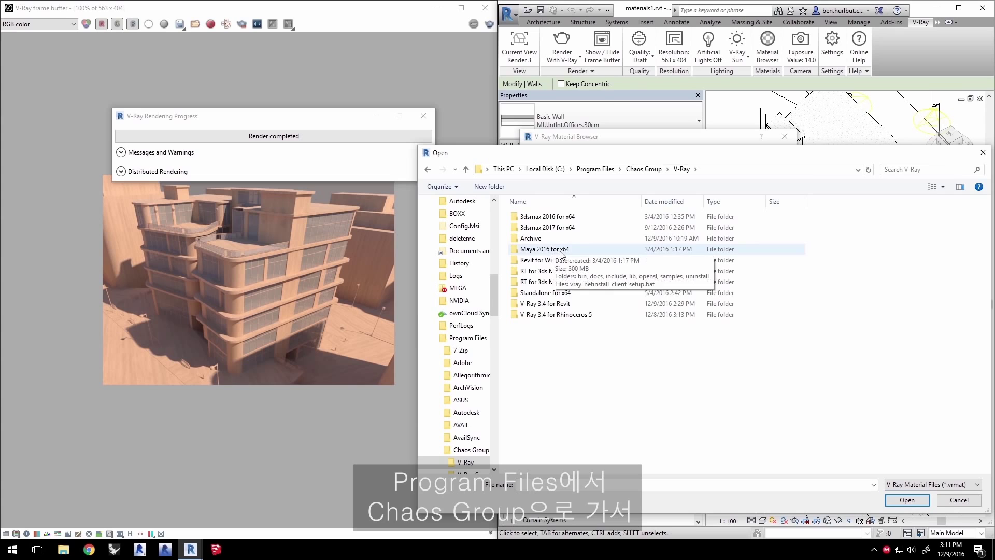
{"action": "left_click", "coordinate": [553, 305]}
{"action": "double_click", "coordinate": [553, 304]}
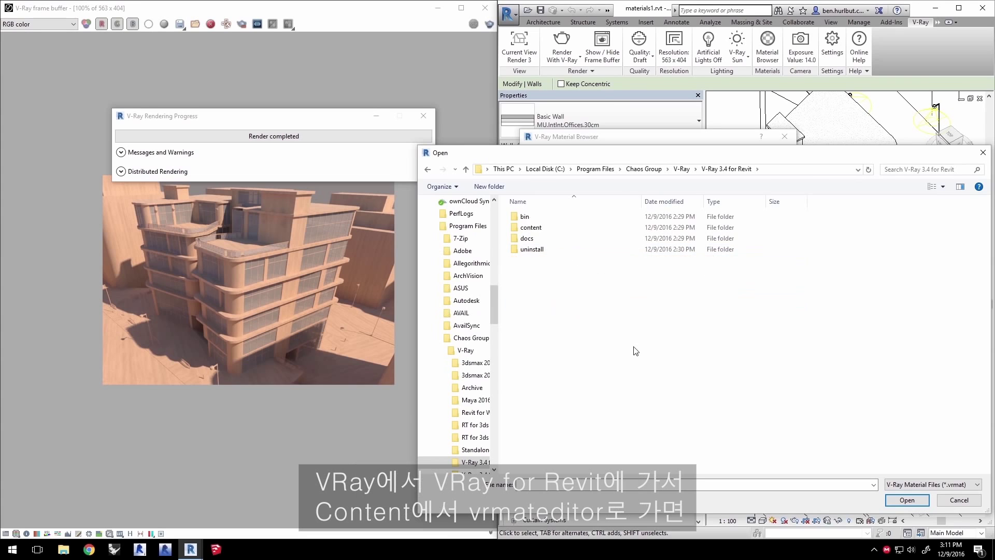
{"action": "double_click", "coordinate": [546, 228]}
{"action": "left_click", "coordinate": [537, 261]}
{"action": "double_click", "coordinate": [537, 261]}
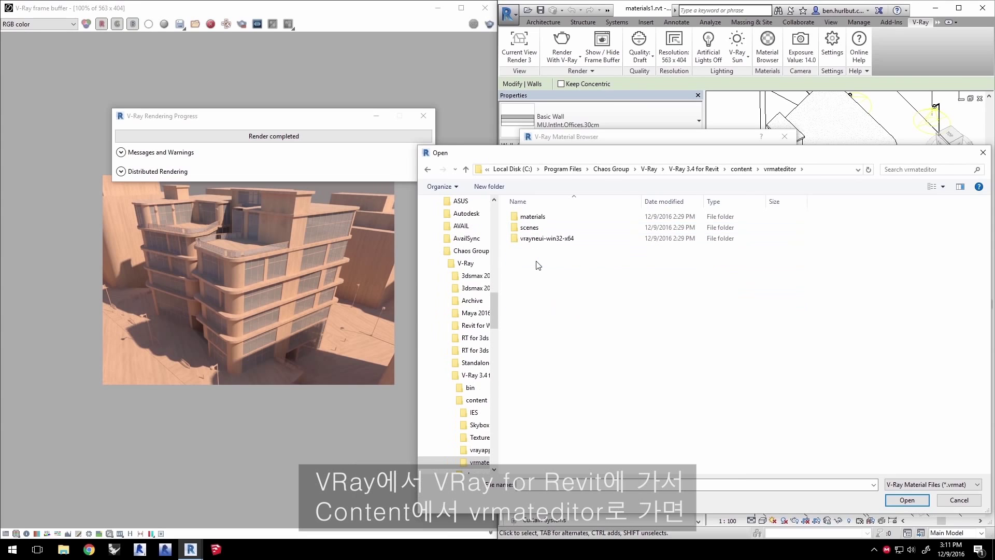
{"action": "double_click", "coordinate": [534, 217]}
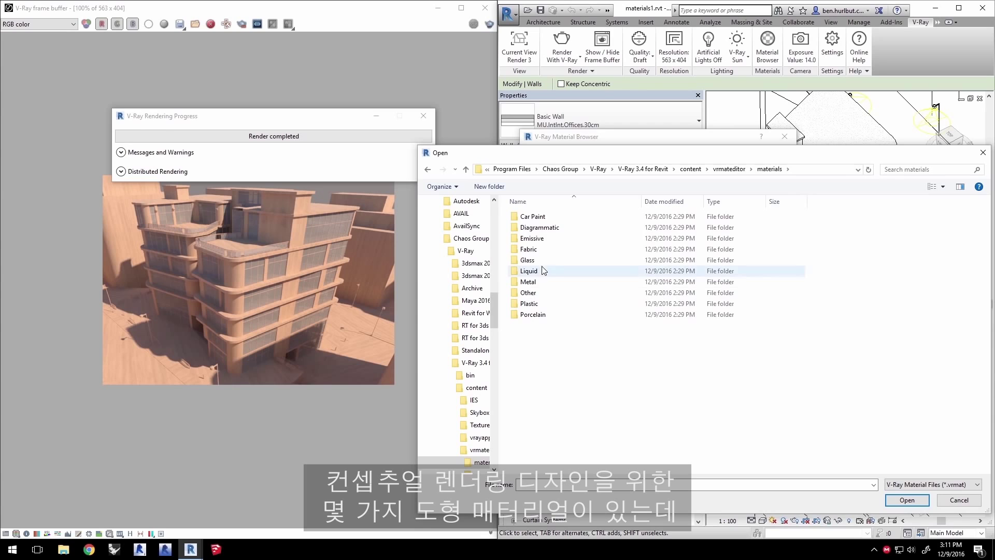
{"action": "double_click", "coordinate": [544, 228]}
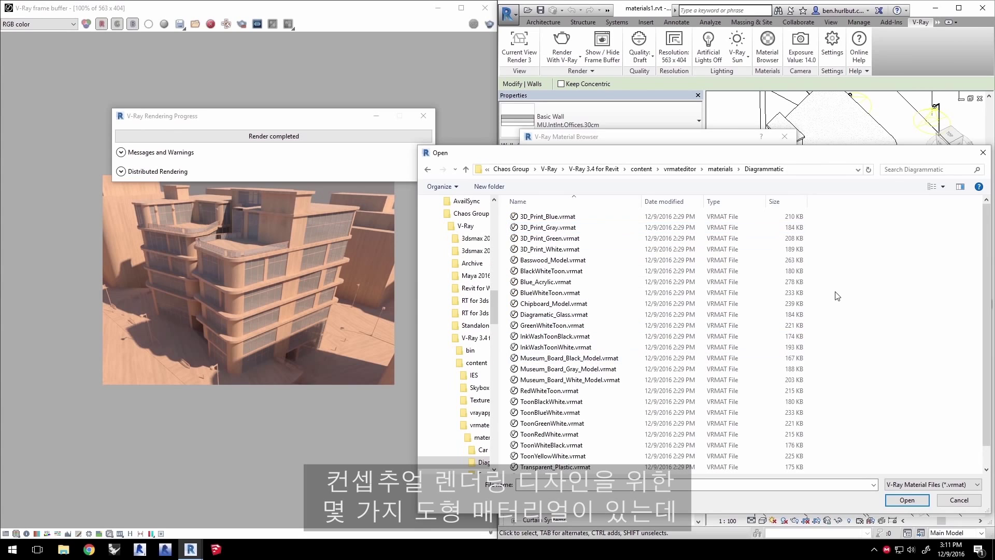